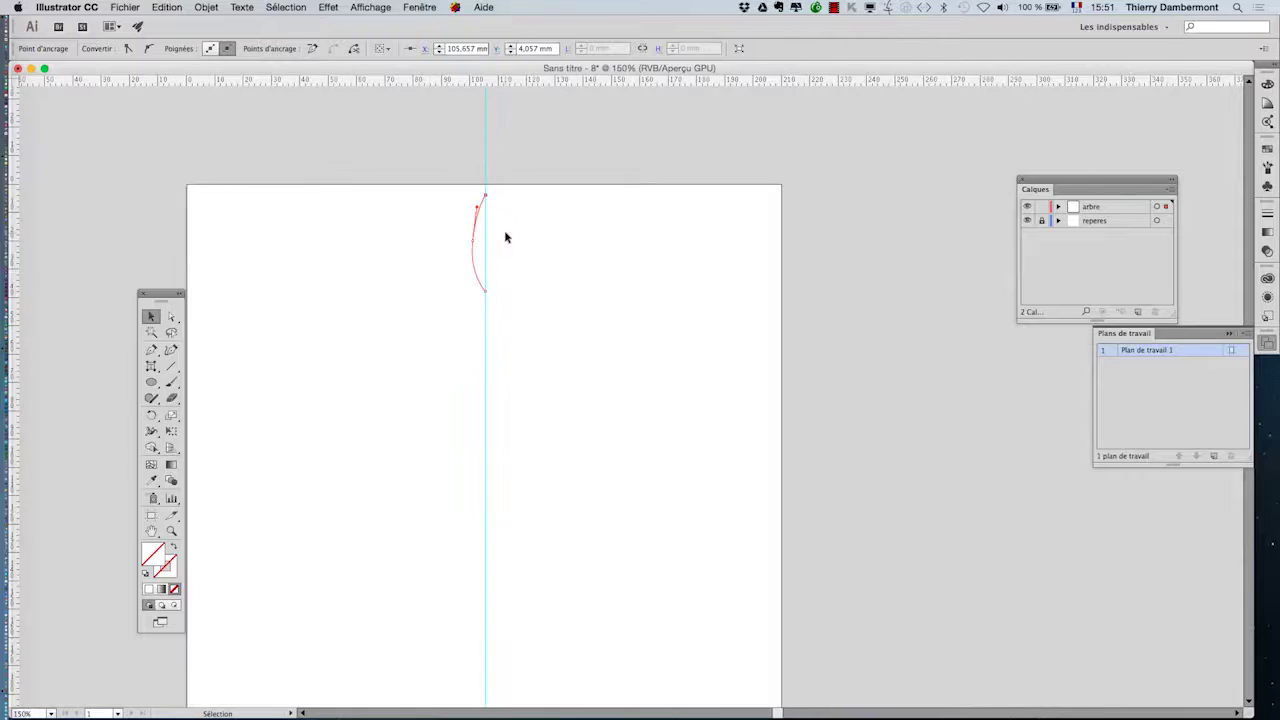
# Step: Zoom in, float and enlarge the Nuancier swatches, and fill the half-leaf light green
pyautogui.moveTo(158, 294); pyautogui.dragTo(379, 134)
pyautogui.scroll(1, 429, 194)
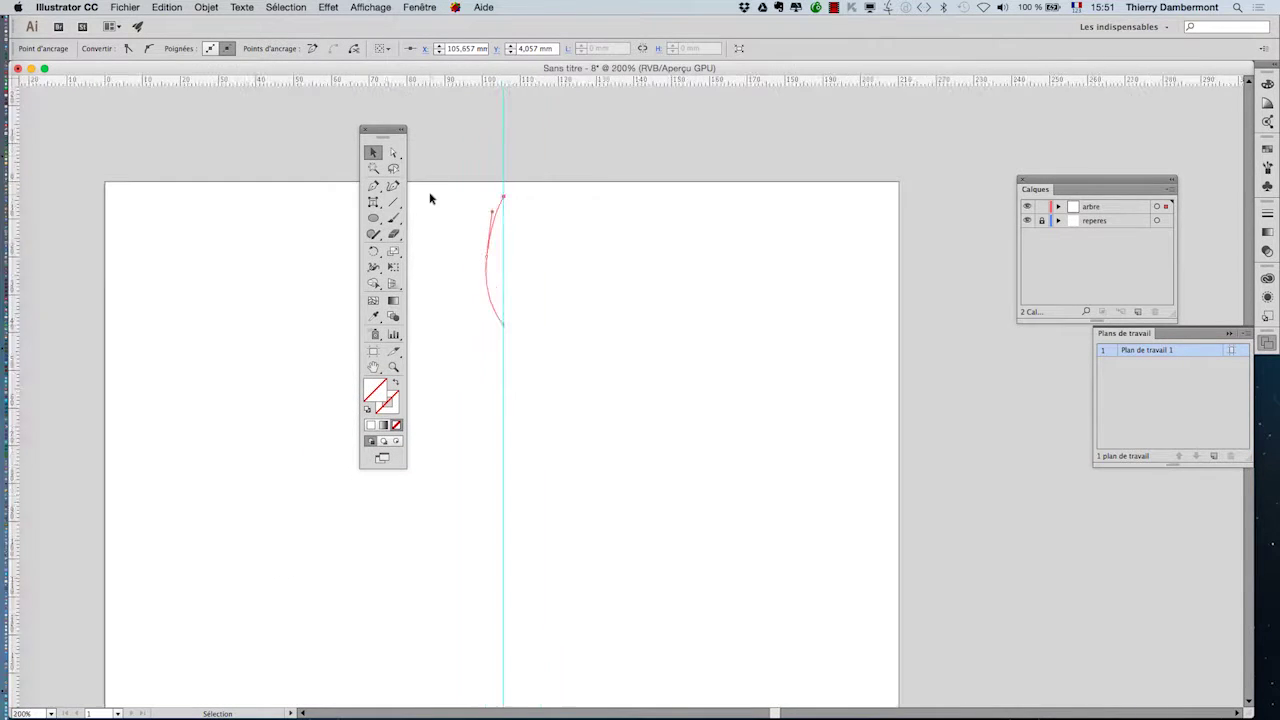
pyautogui.scroll(1, 429, 194)
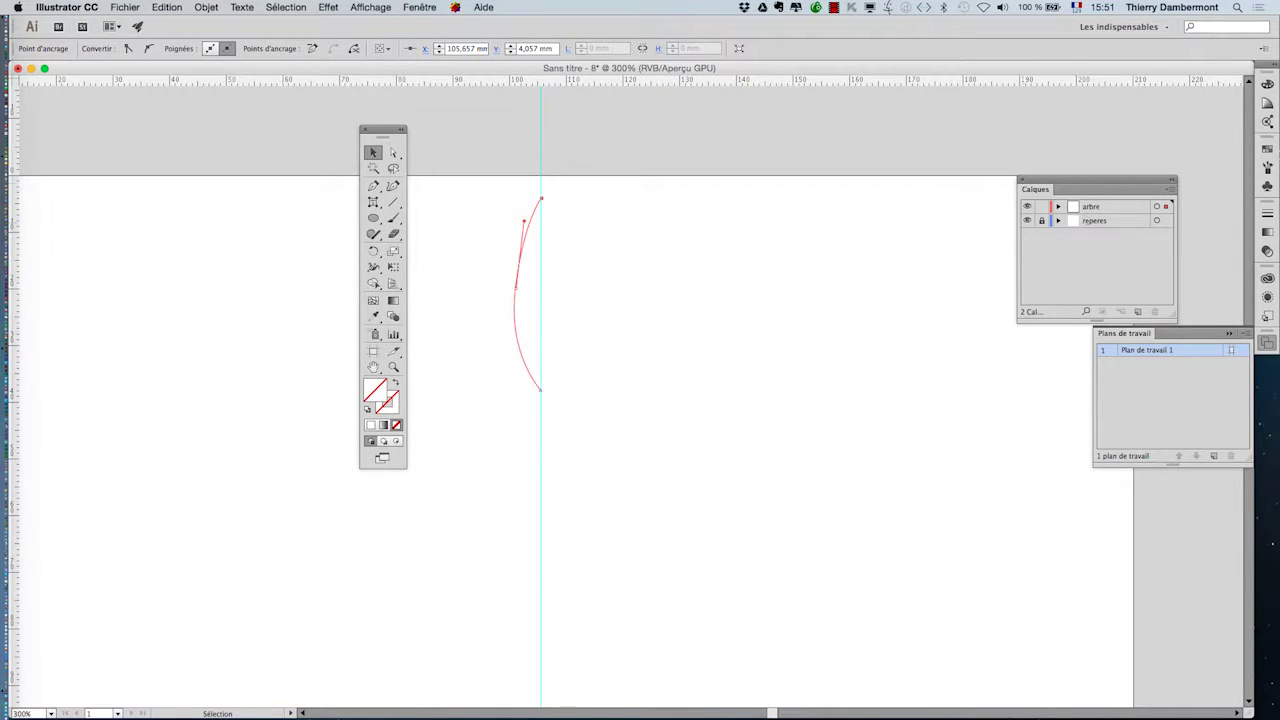
pyautogui.click(1267, 150)
pyautogui.moveTo(1113, 139); pyautogui.dragTo(657, 188)
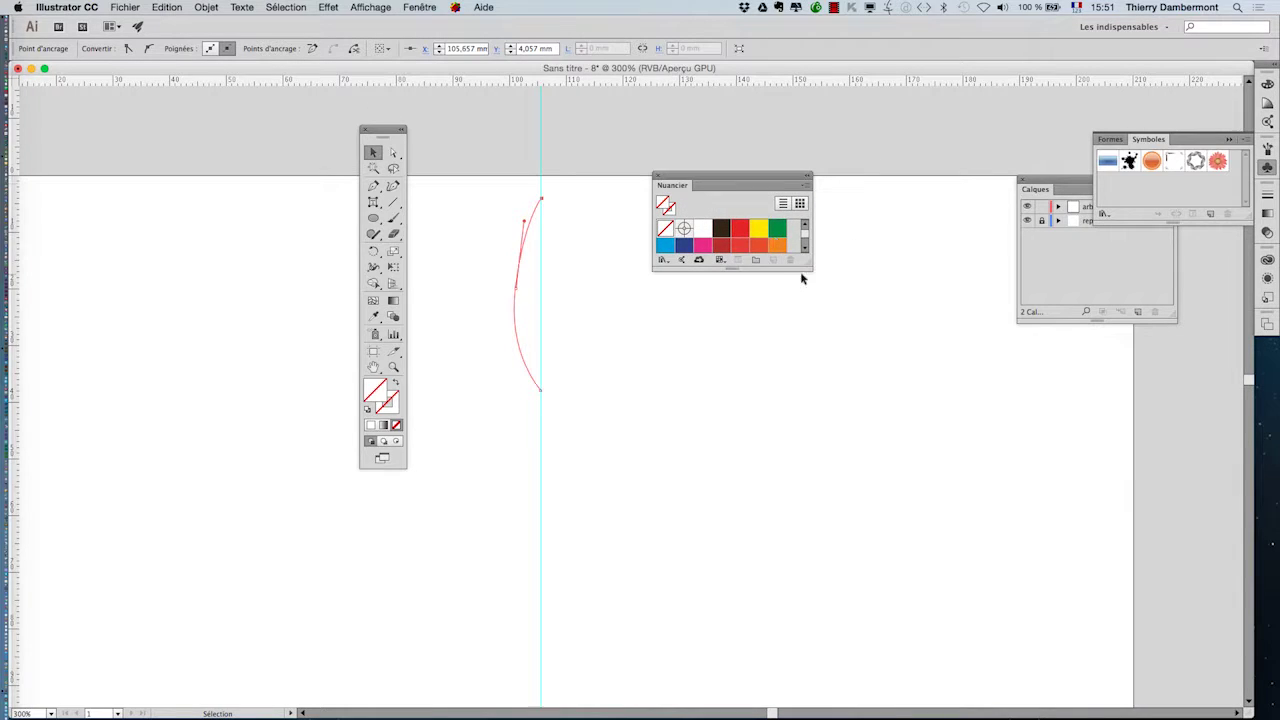
pyautogui.moveTo(806, 264); pyautogui.dragTo(852, 450)
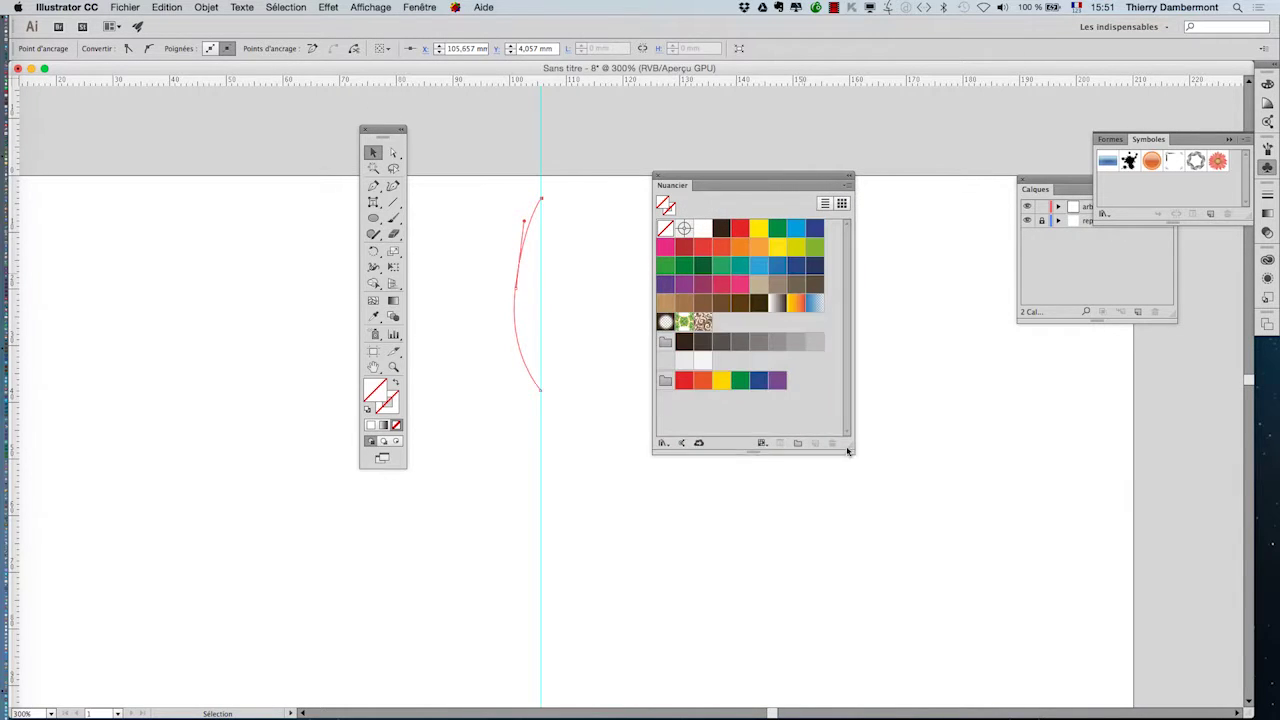
pyautogui.click(815, 247)
# Step: Give the half-leaf a dark green stroke and show the Contour panel at 1 pt
pyautogui.click(390, 405)
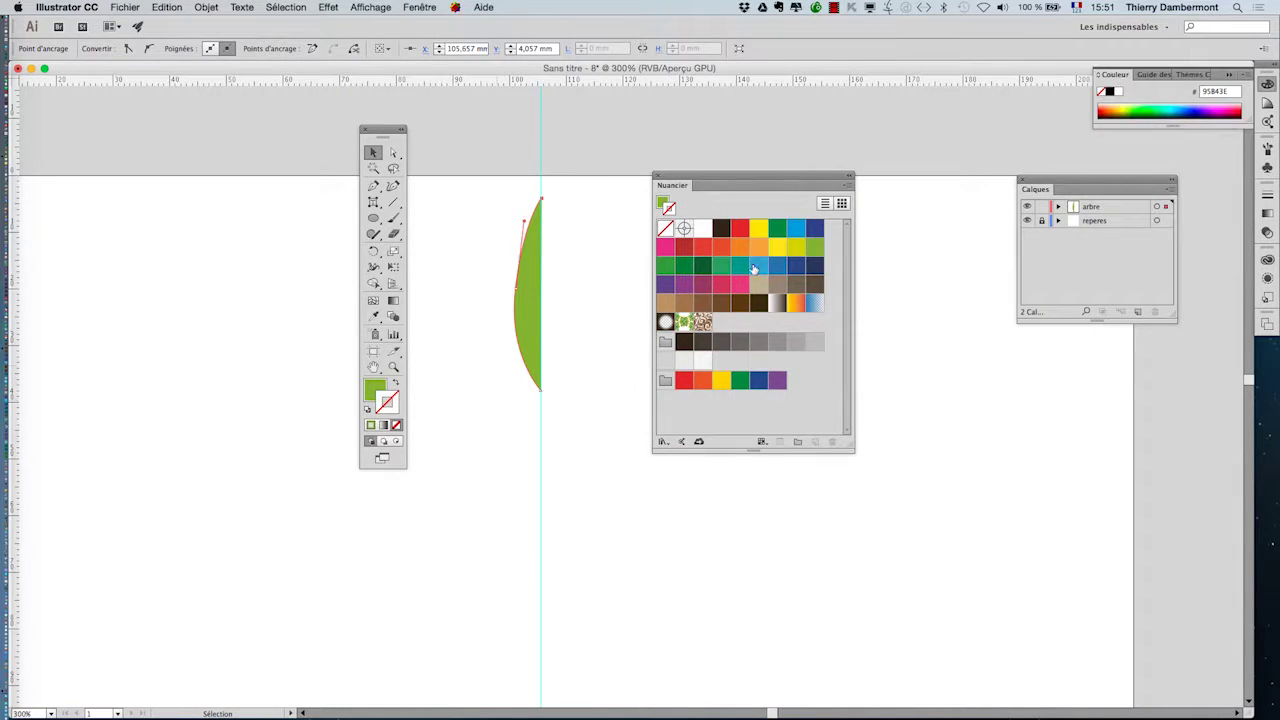
pyautogui.click(697, 268)
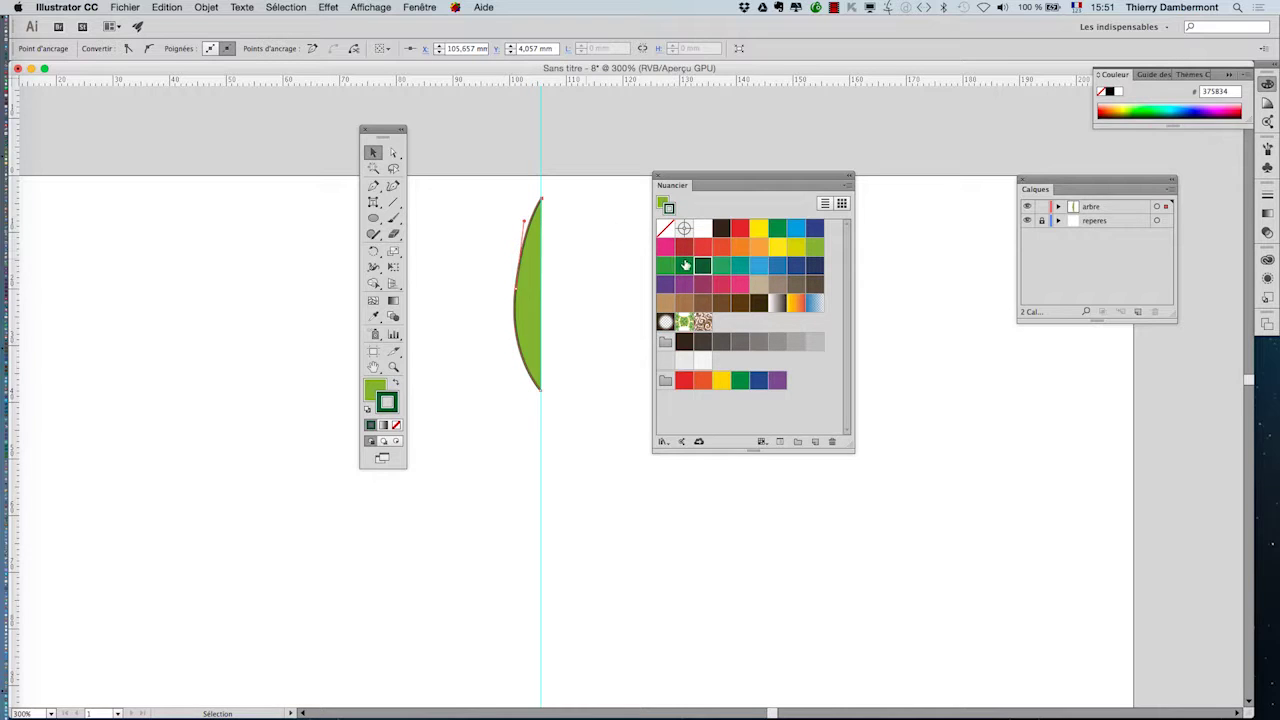
pyautogui.click(684, 268)
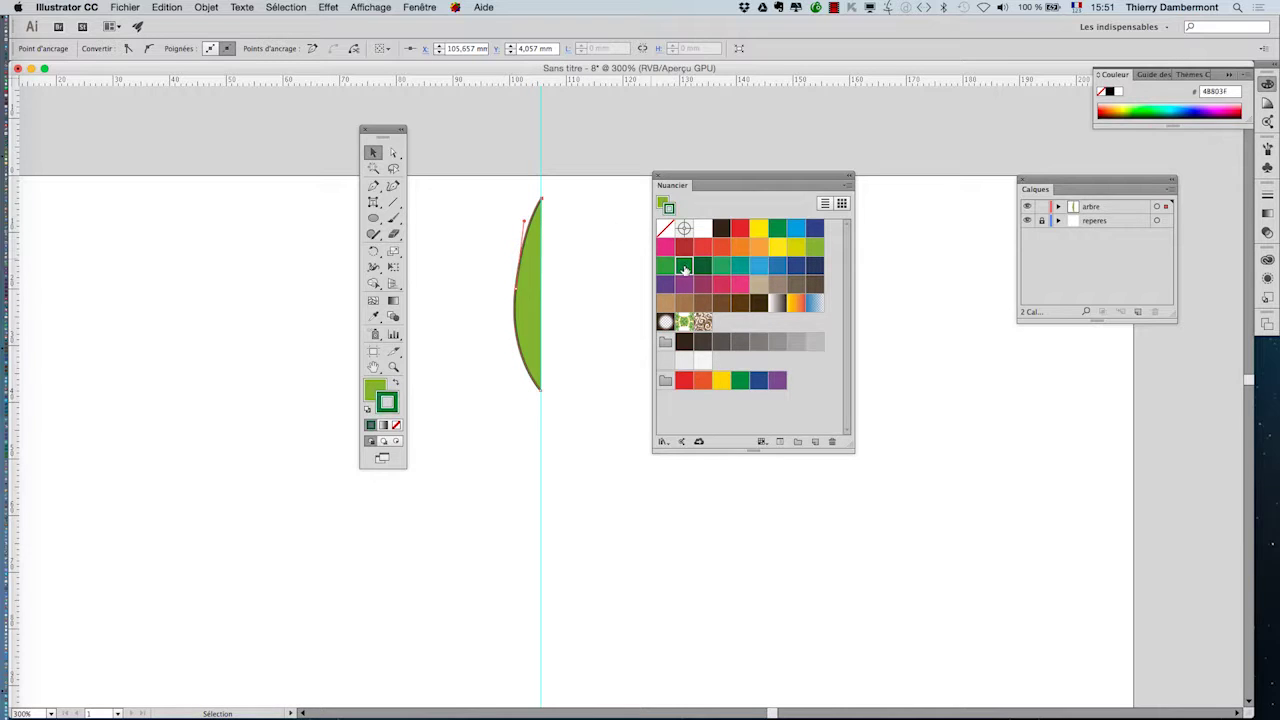
pyautogui.click(419, 7)
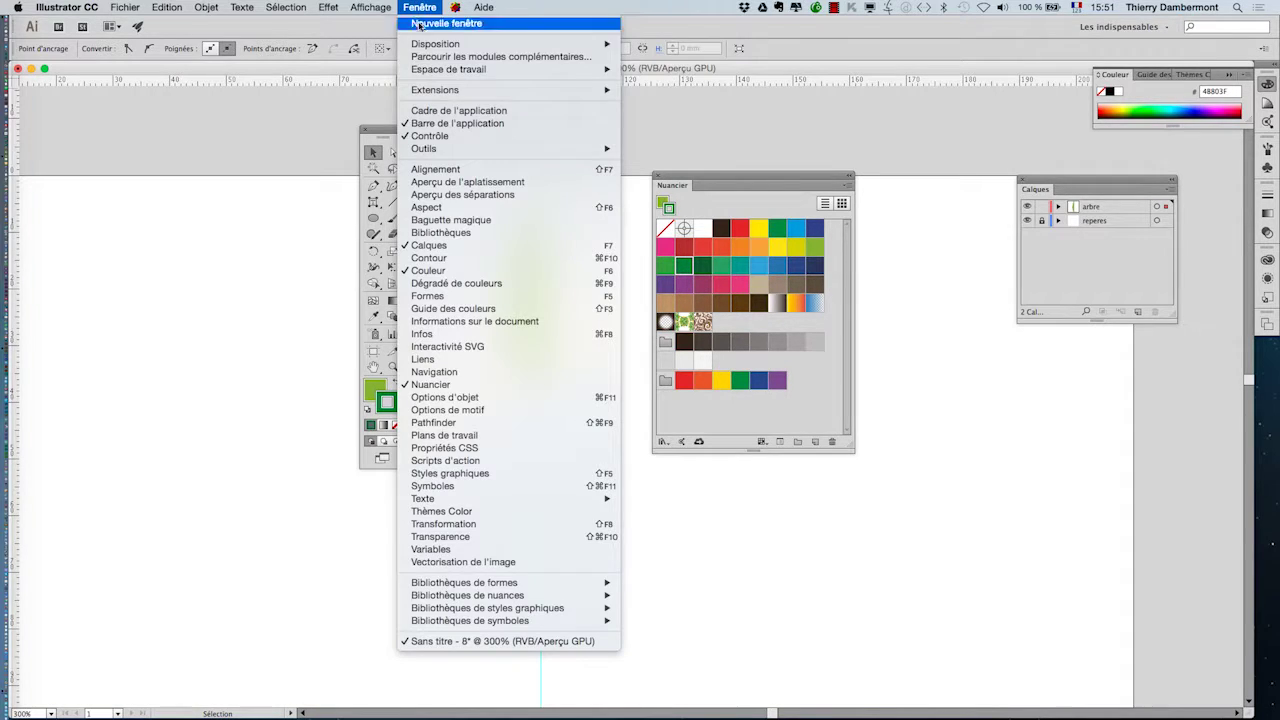
pyautogui.click(453, 258)
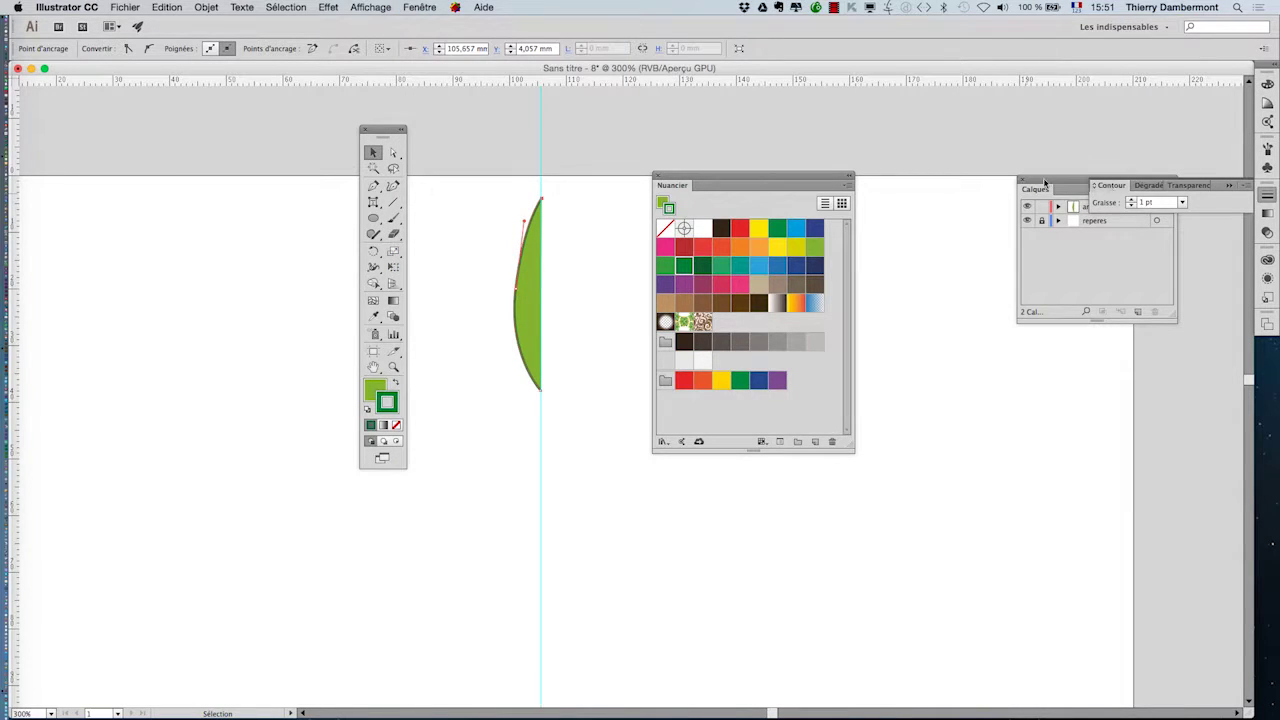
# Step: Set the half-leaf's outline weight to 2 pt, then deselect and zoom to 400%
pyautogui.moveTo(1108, 185); pyautogui.dragTo(464, 133)
pyautogui.click(483, 147)
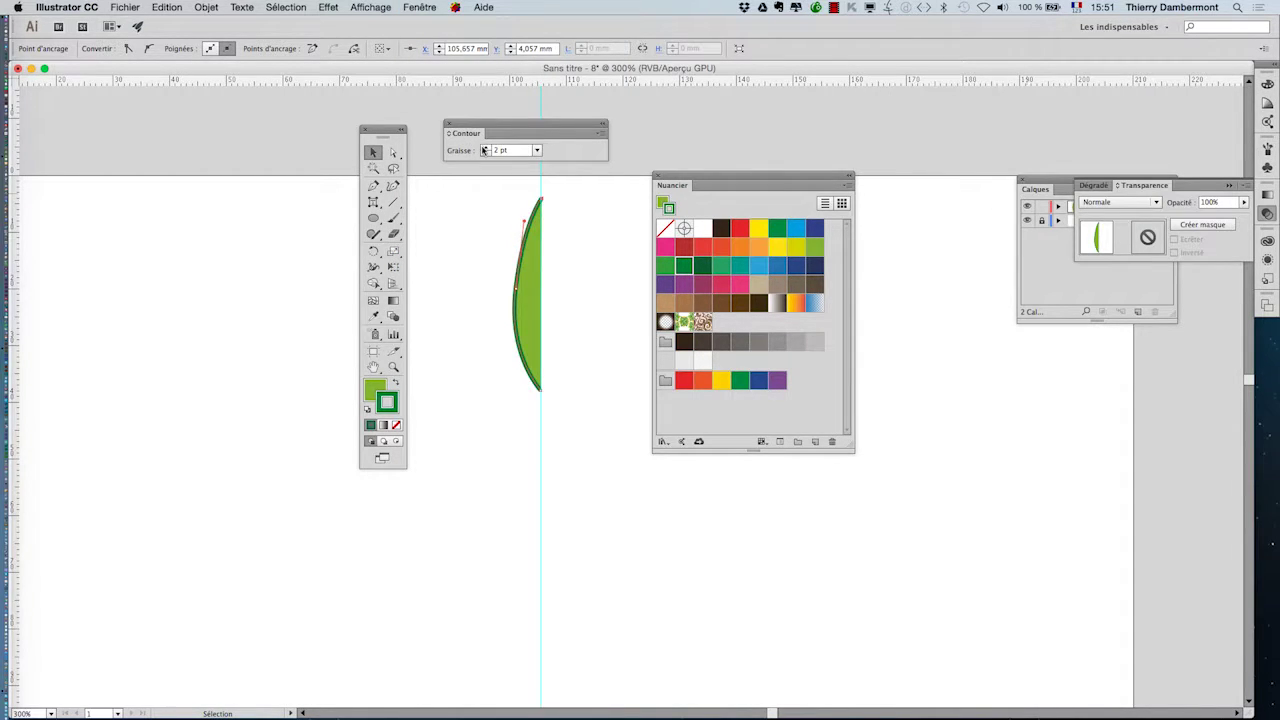
pyautogui.click(448, 124)
pyautogui.click(460, 205)
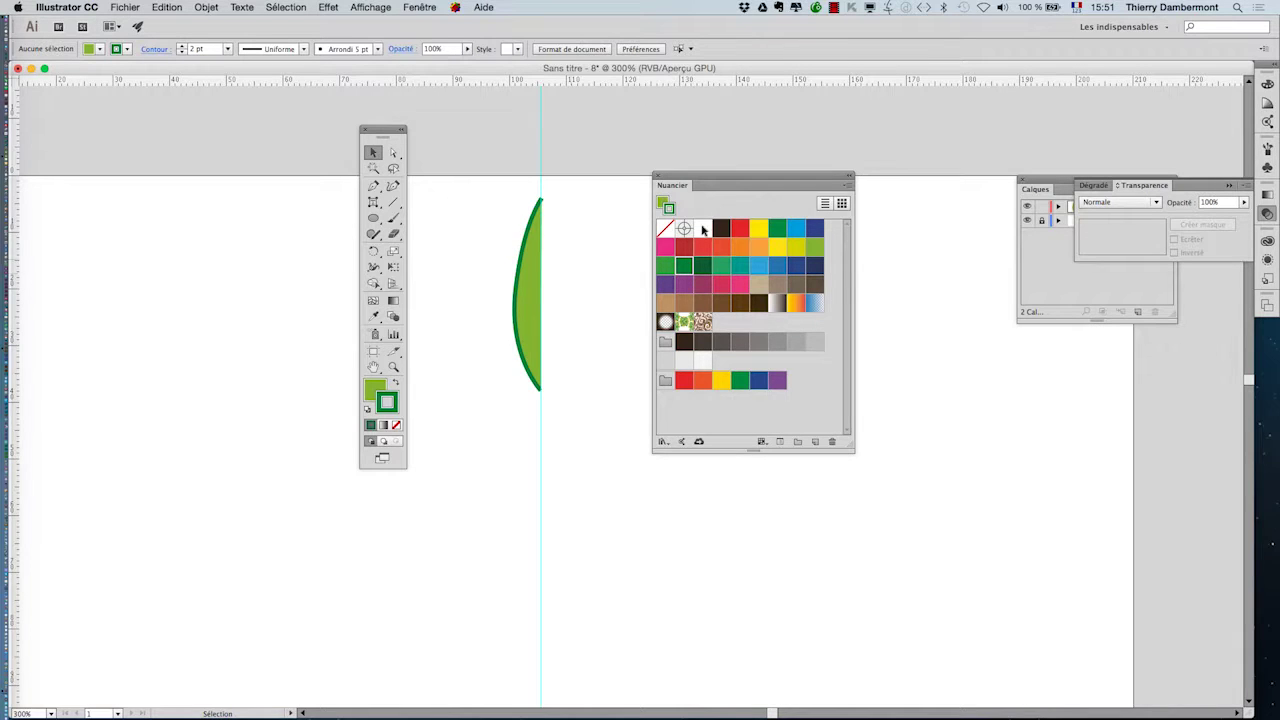
pyautogui.moveTo(682, 179); pyautogui.dragTo(737, 171)
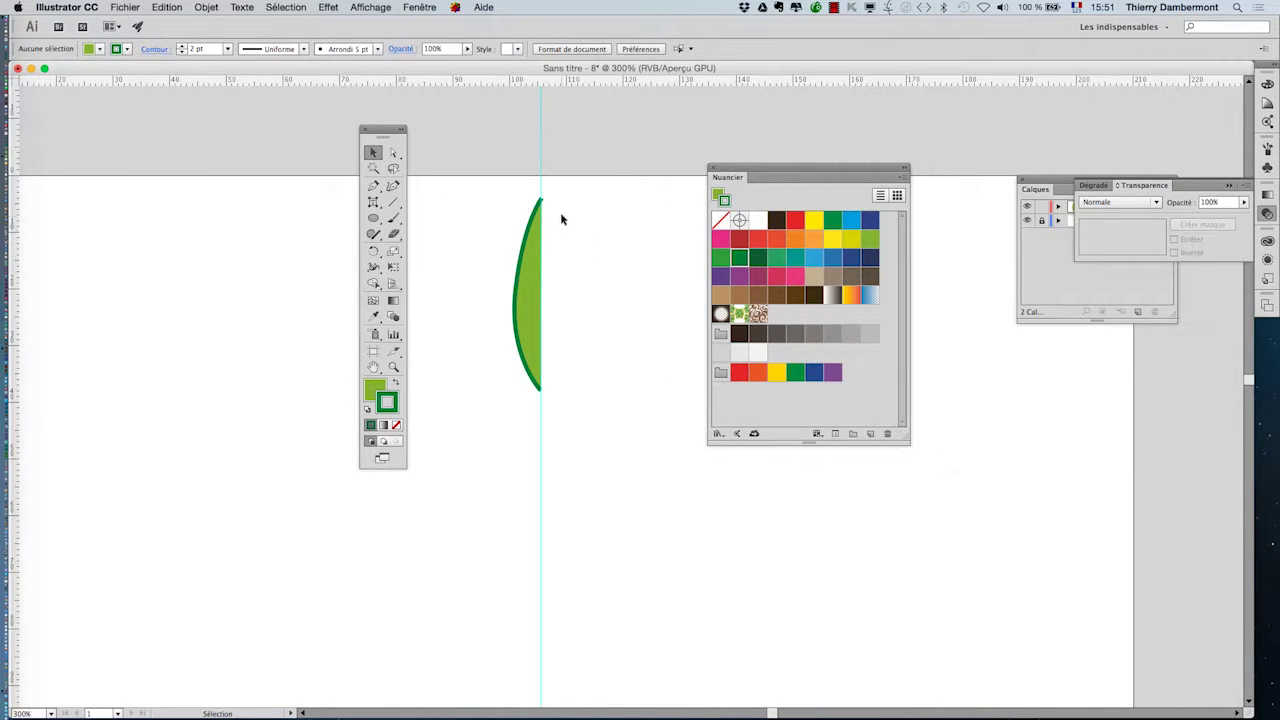
pyautogui.scroll(1, 552, 218)
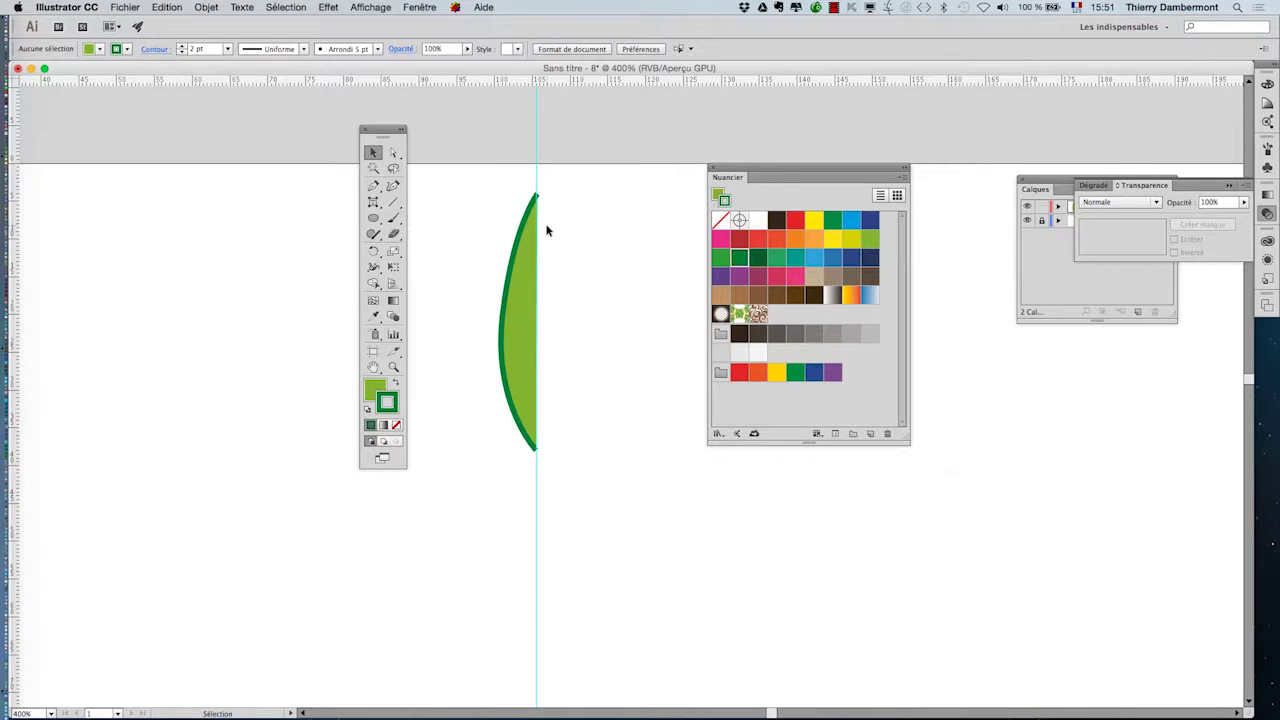
# Step: Select the green half-leaf path with the Selection tool
pyautogui.click(524, 238)
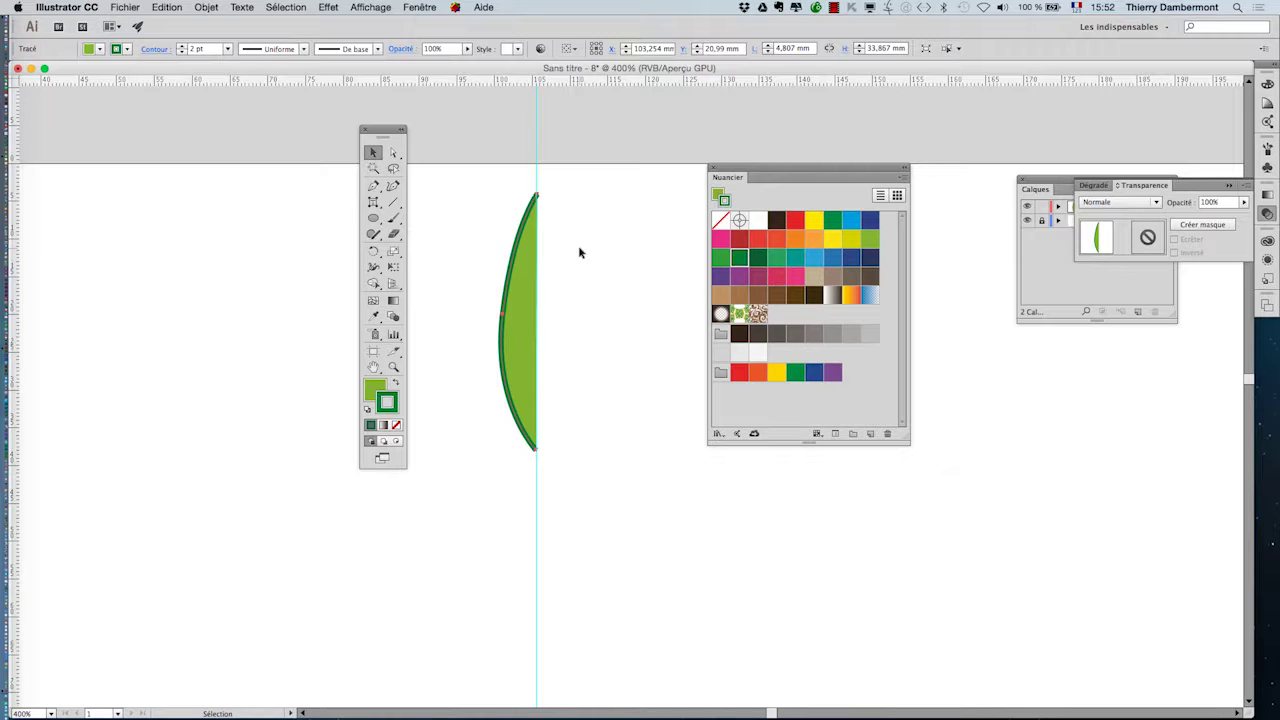
# Step: In Save As, create a 'transfos multiples' folder on the desktop
pyautogui.click(125, 7)
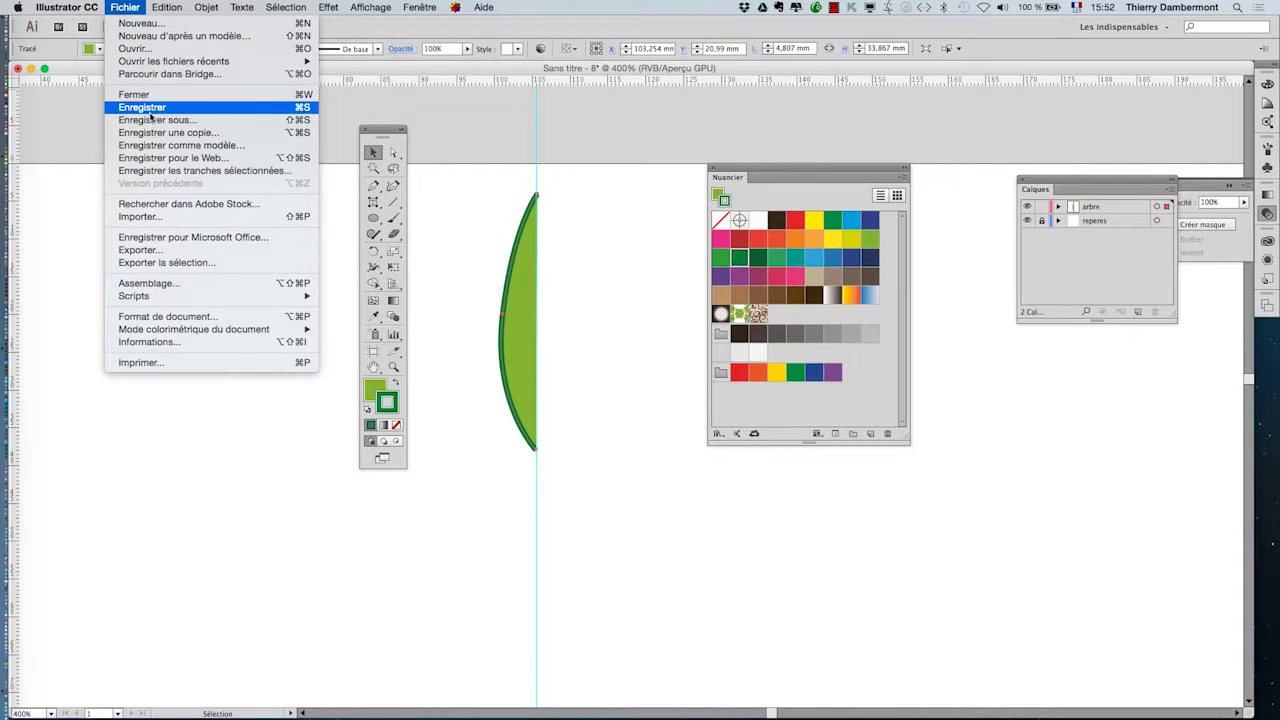
pyautogui.click(155, 119)
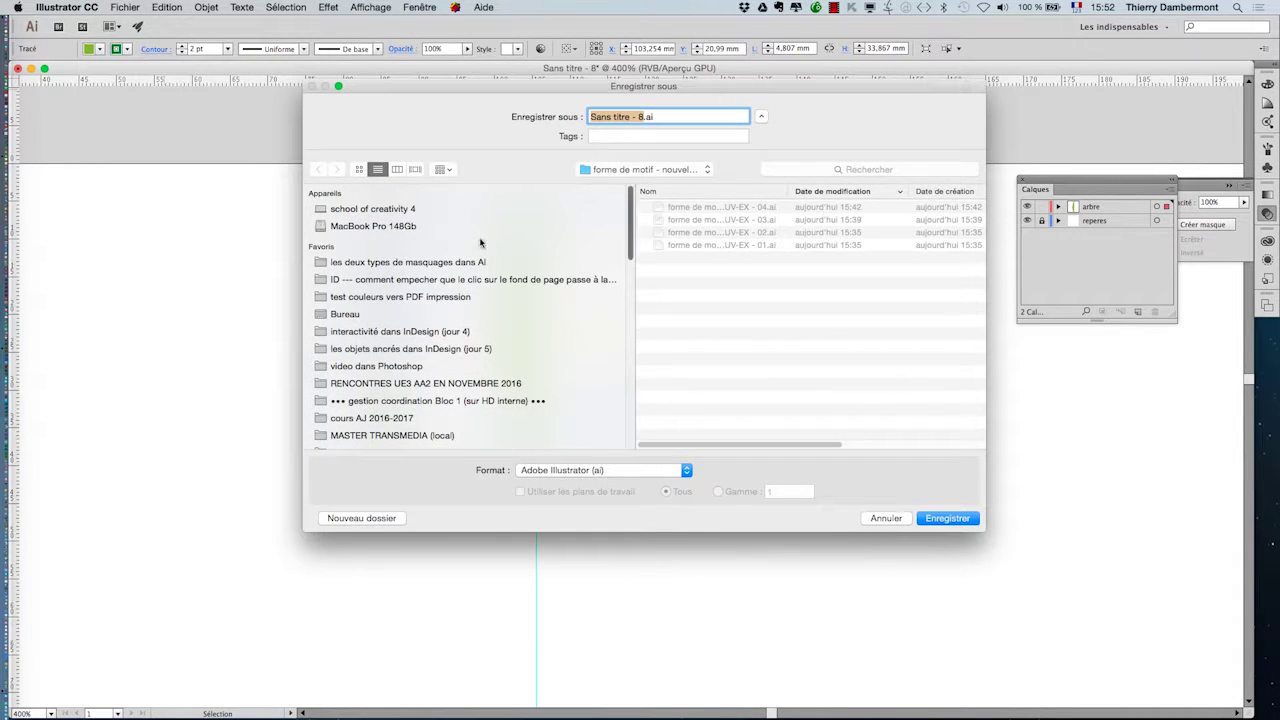
pyautogui.click(645, 169)
pyautogui.click(640, 190)
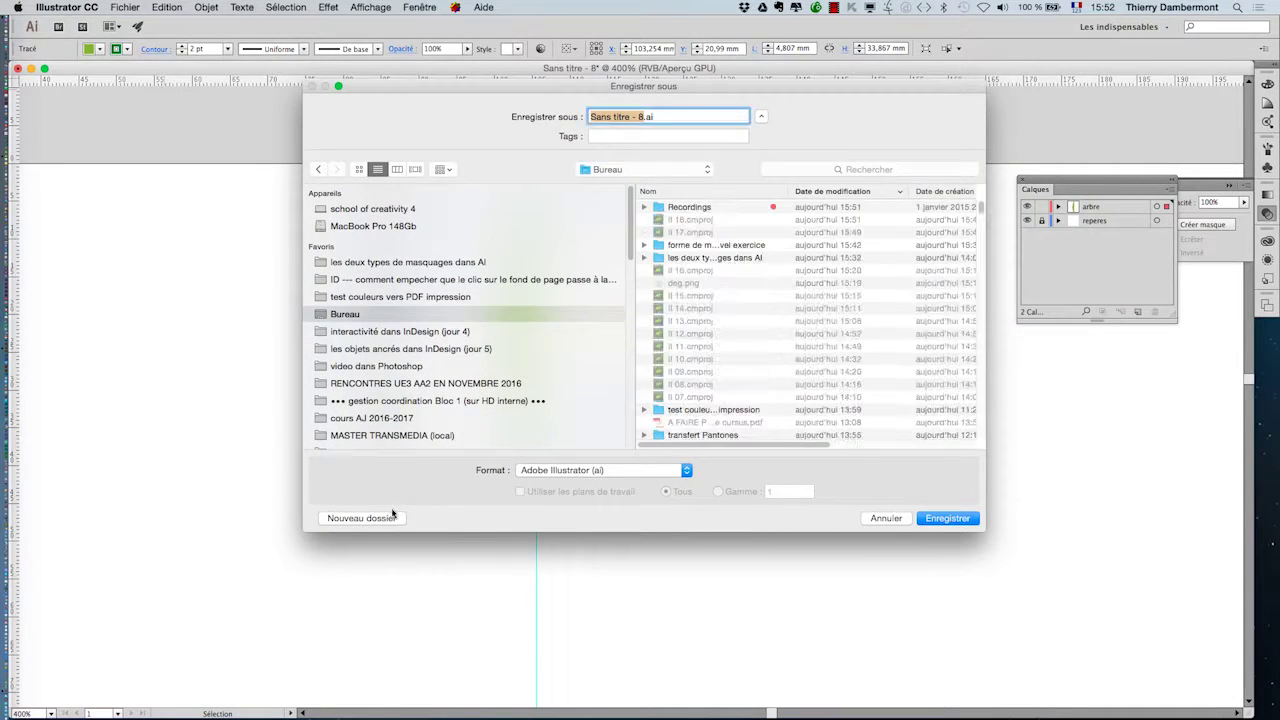
pyautogui.click(390, 517)
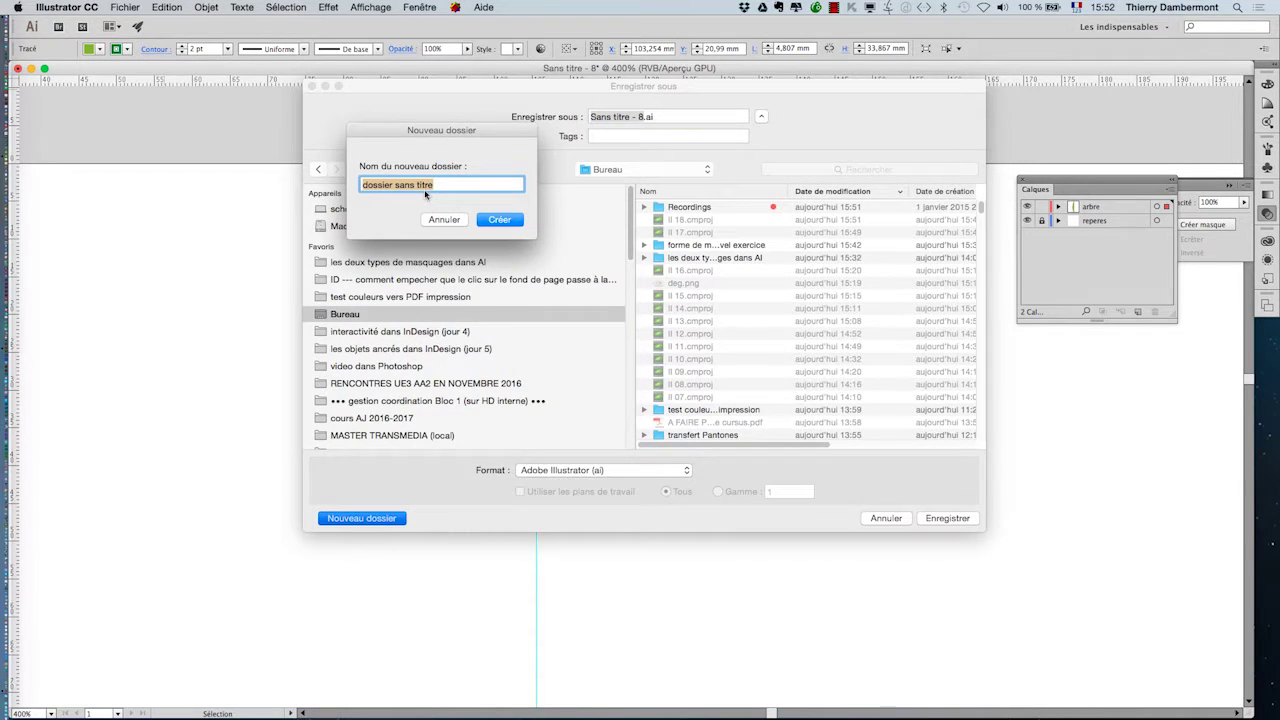
pyautogui.write('transfos m')
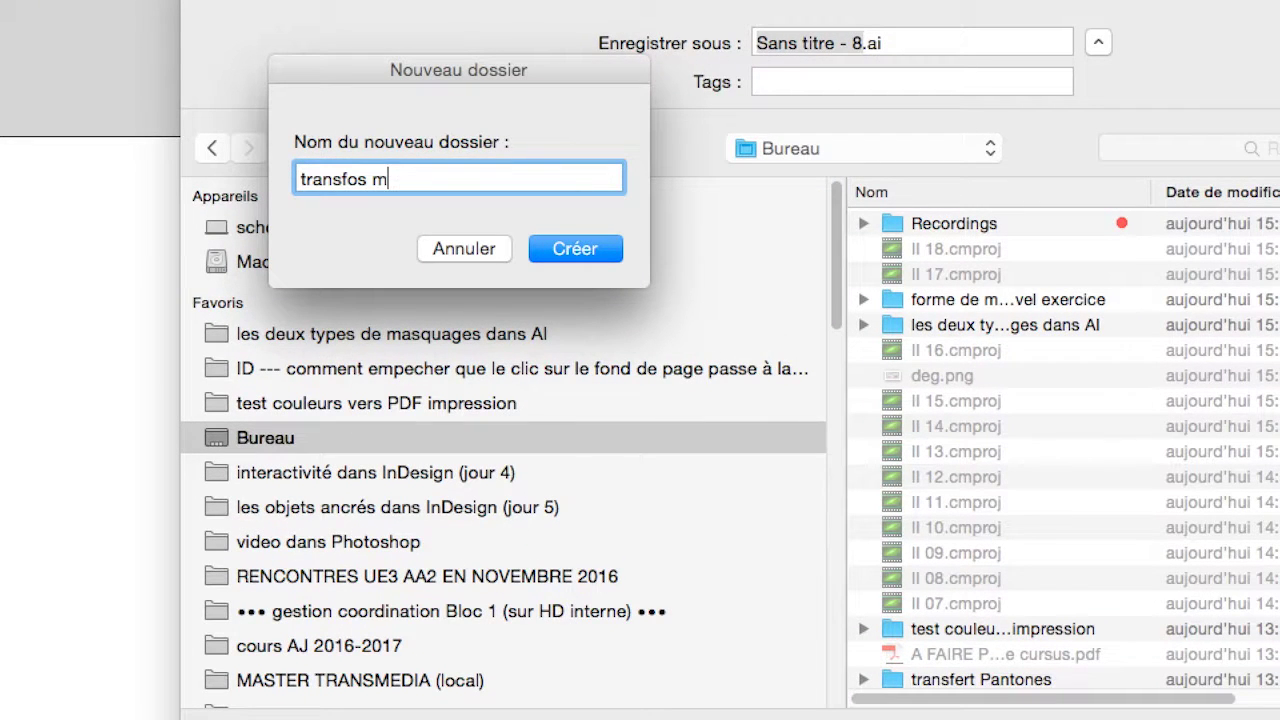
pyautogui.write('ultiples')
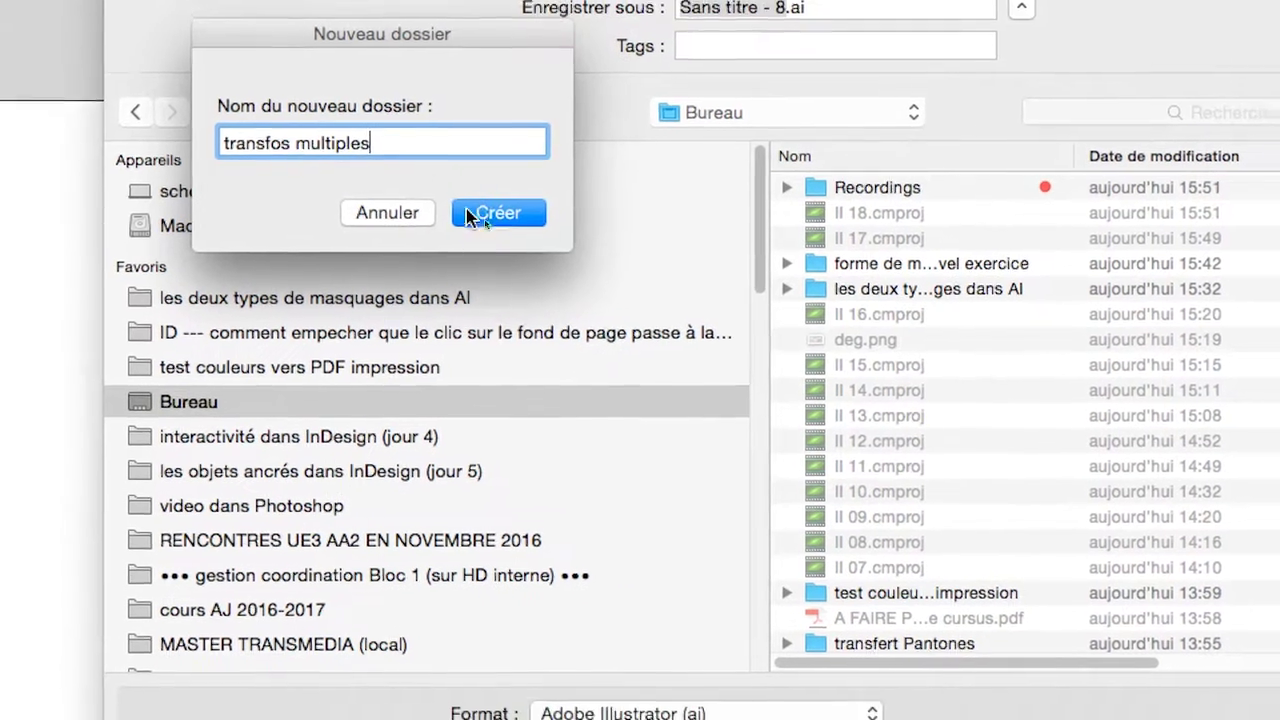
pyautogui.click(576, 248)
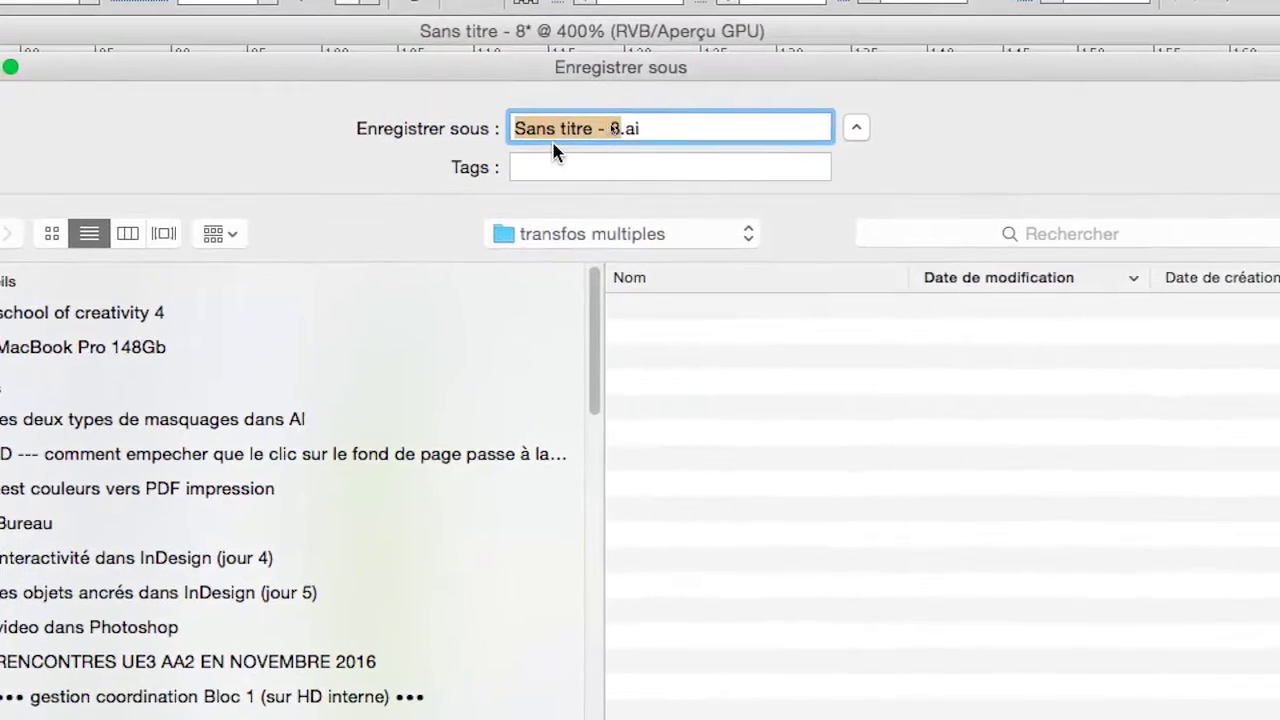
# Step: Save the drawing there as 'transfos multiples - 01.ai' with default Illustrator options
pyautogui.write('transf')
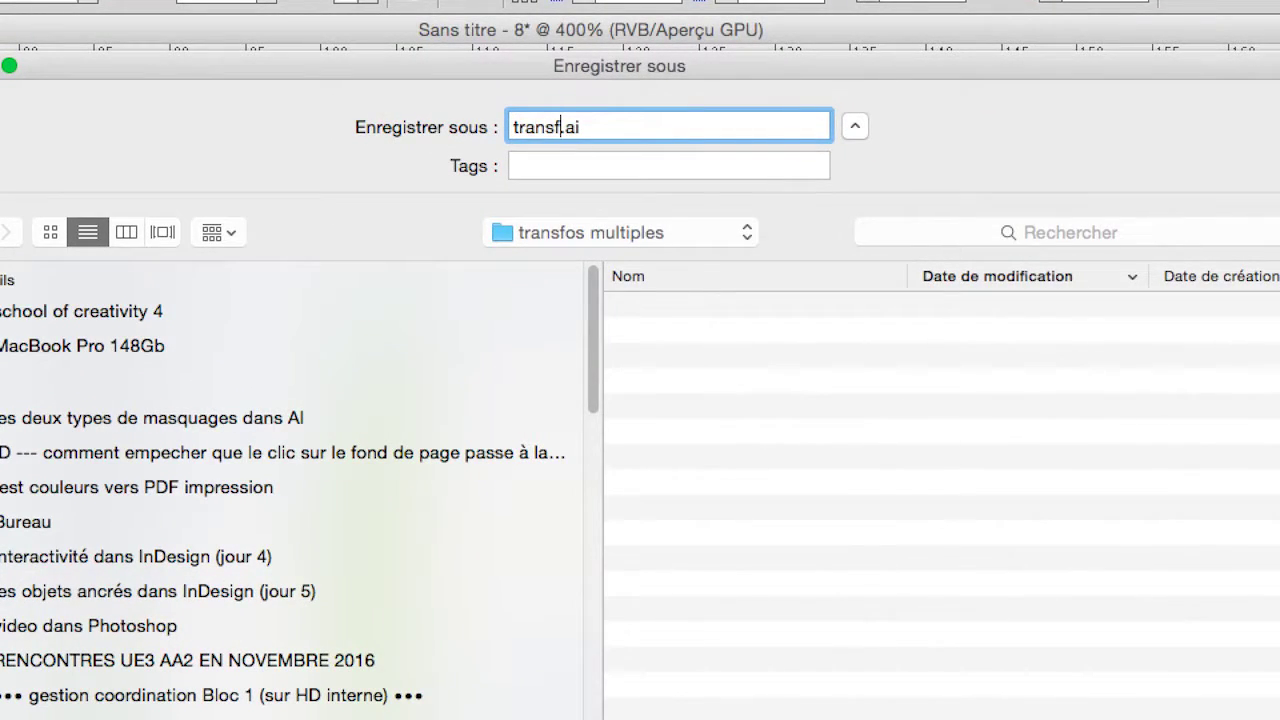
pyautogui.write('o m')
pyautogui.write('ultiple - ')
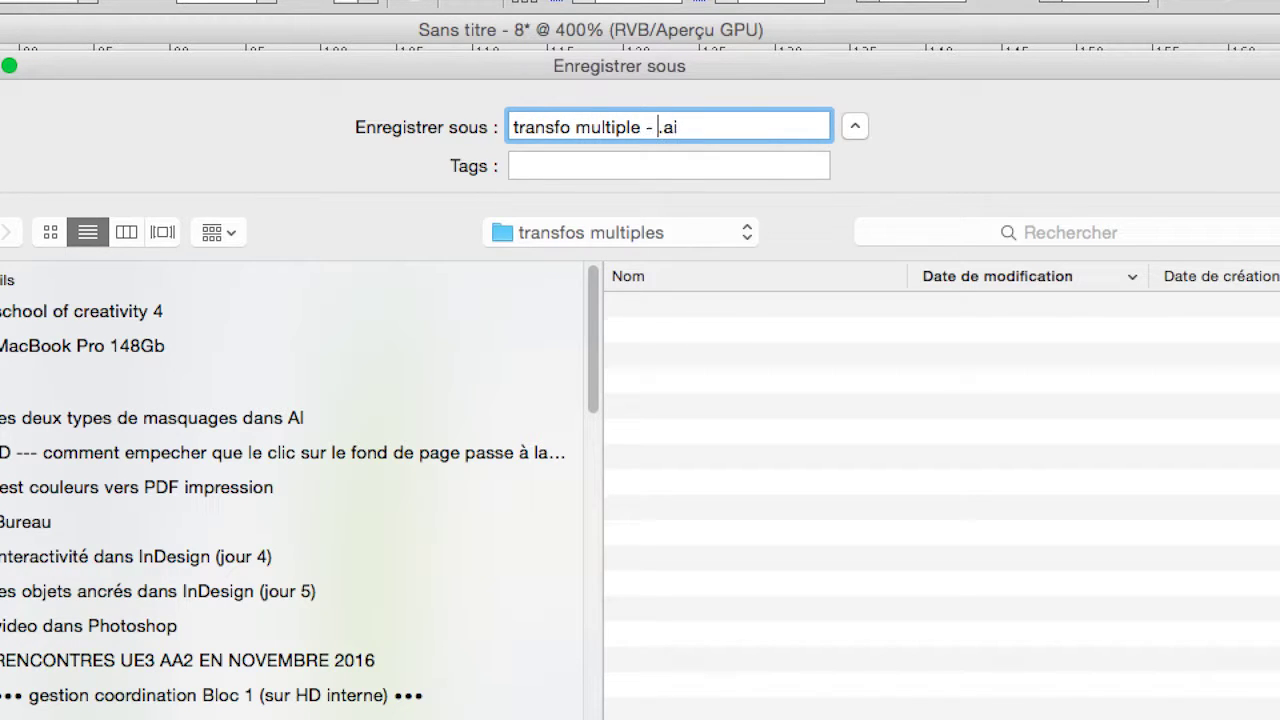
pyautogui.write('01')
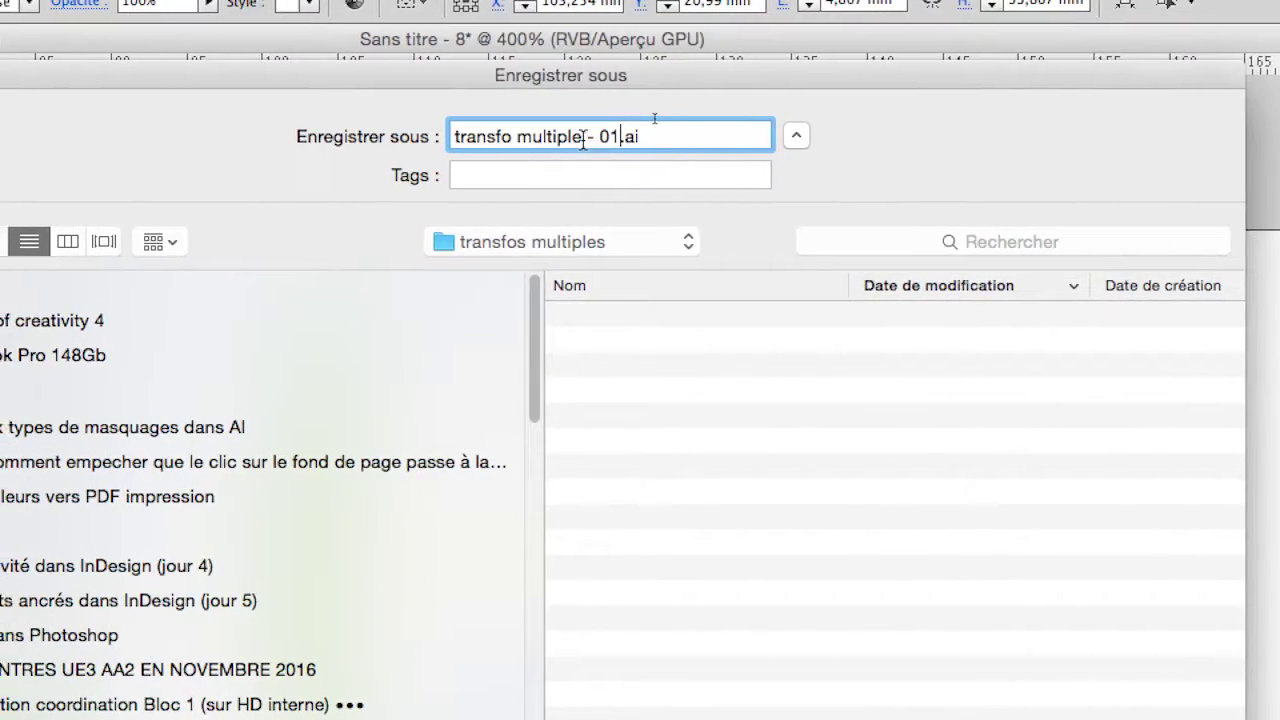
pyautogui.press('Left')
pyautogui.press('Left')
pyautogui.press('Left')
pyautogui.write('s')
pyautogui.press('Left')
pyautogui.press('Left')
pyautogui.press('Left')
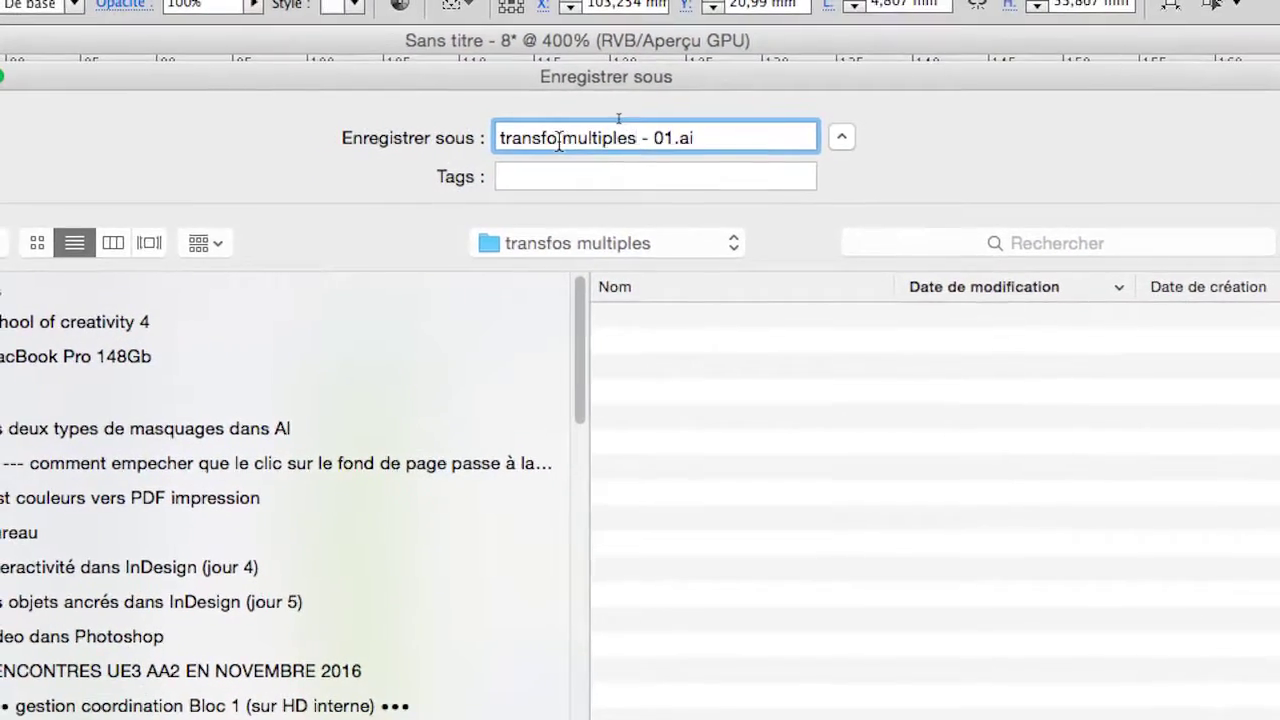
pyautogui.write('s')
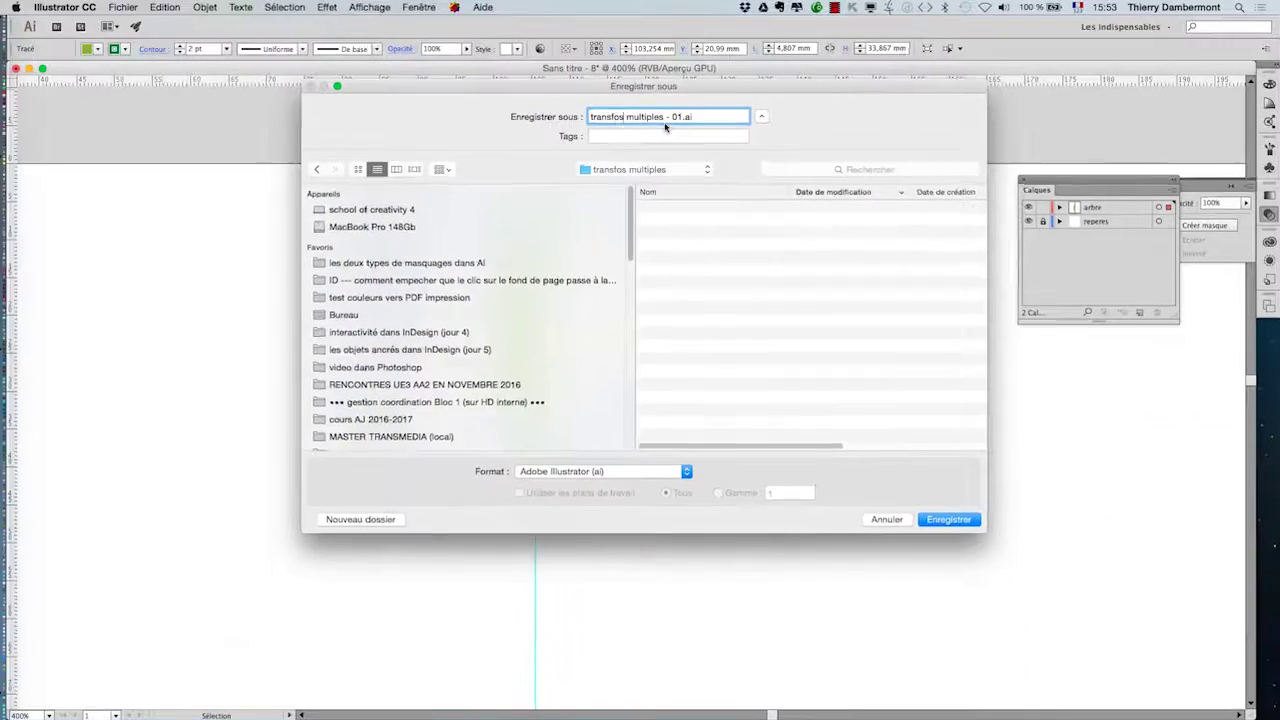
pyautogui.click(953, 518)
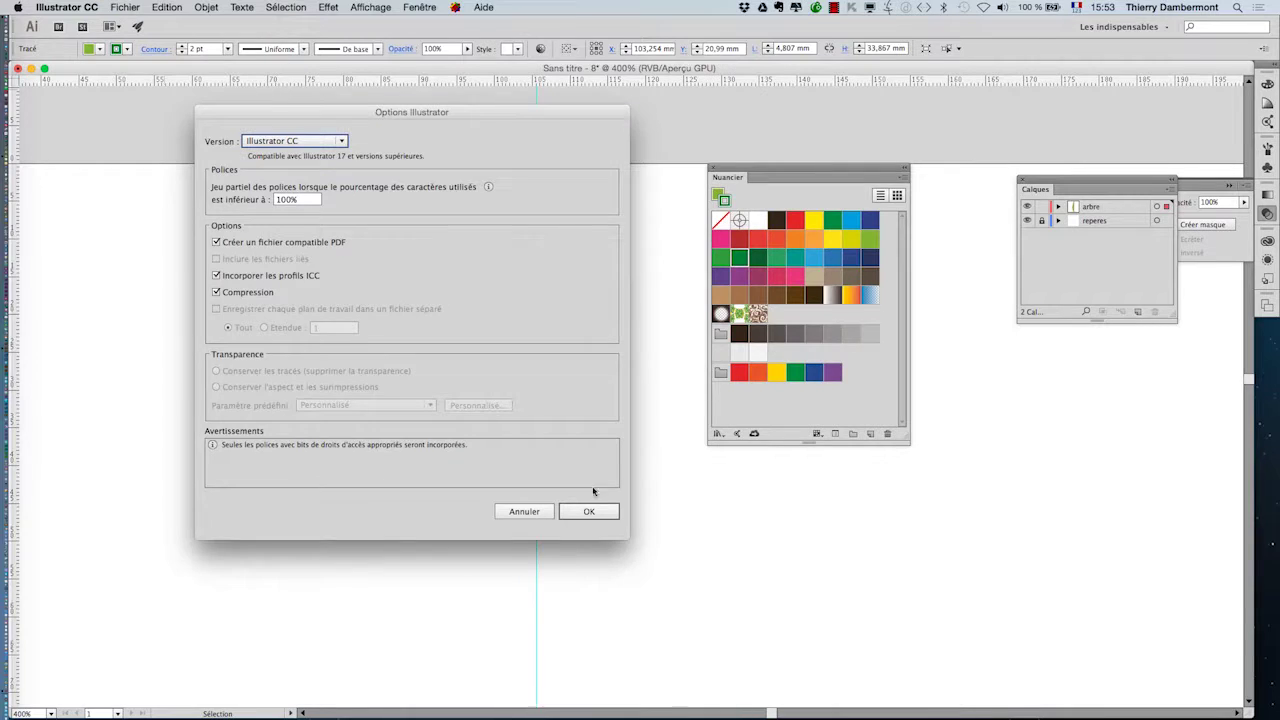
pyautogui.click(589, 511)
# Step: Move the Swatches panel to the lower left and reselect the half-leaf path
pyautogui.moveTo(373, 131); pyautogui.dragTo(110, 101)
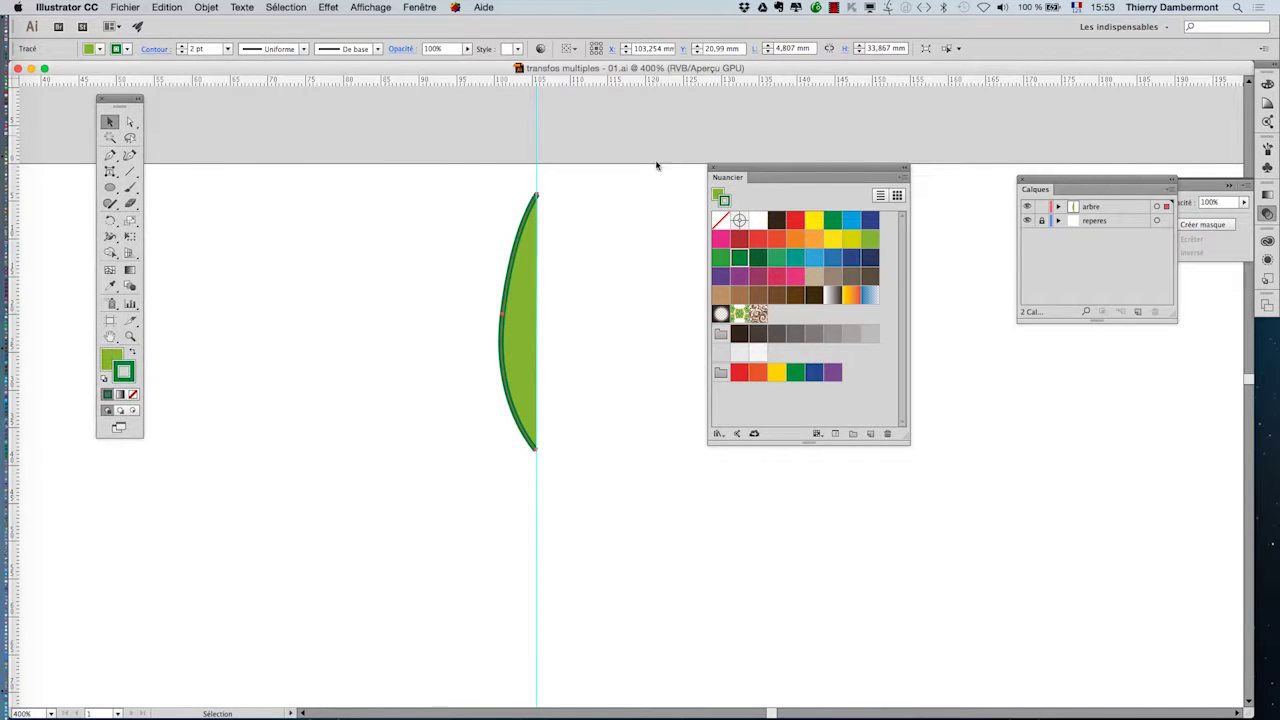
pyautogui.moveTo(786, 173)
pyautogui.mouseDown()
pyautogui.moveTo(279, 428)
pyautogui.moveTo(258, 459)
pyautogui.mouseUp()
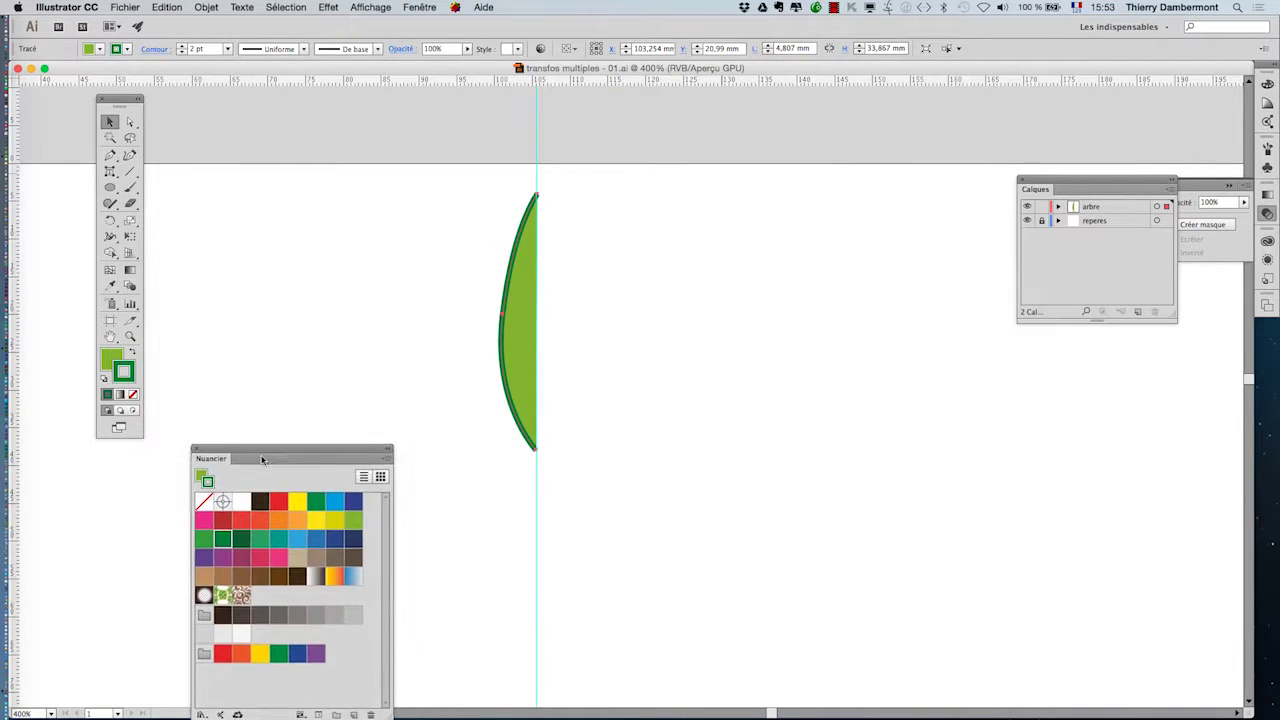
pyautogui.click(361, 267)
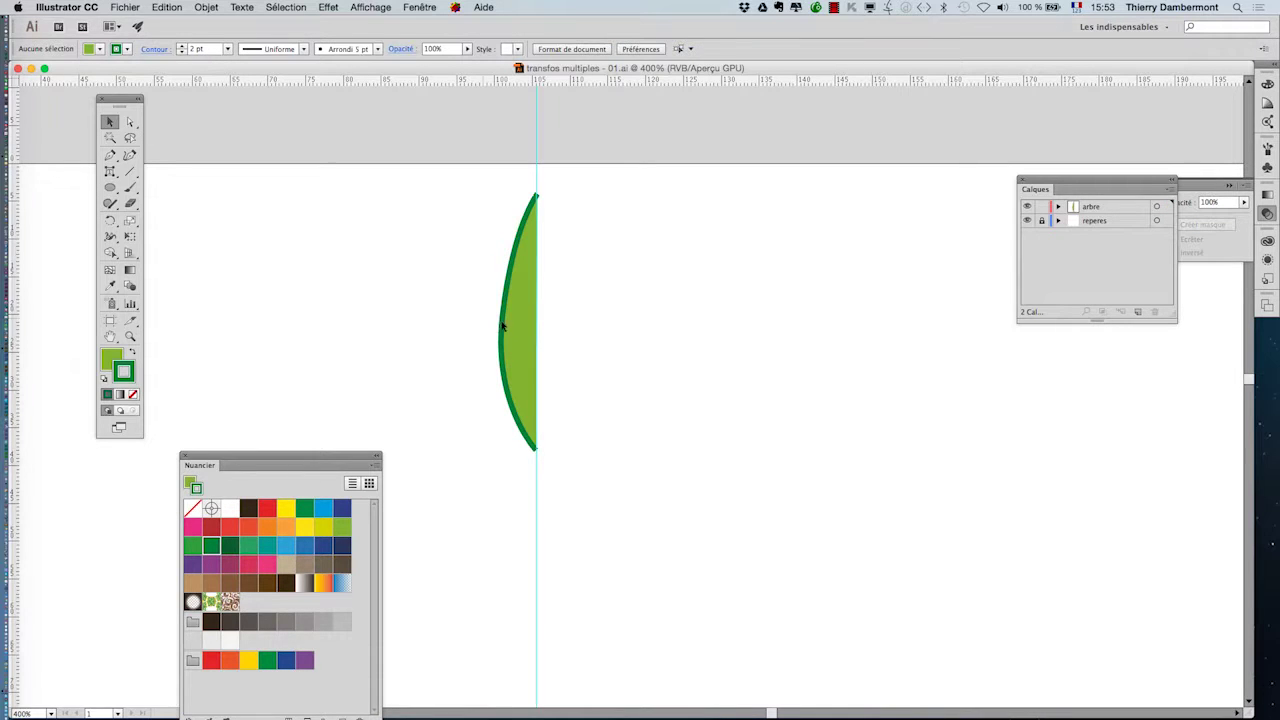
pyautogui.click(505, 327)
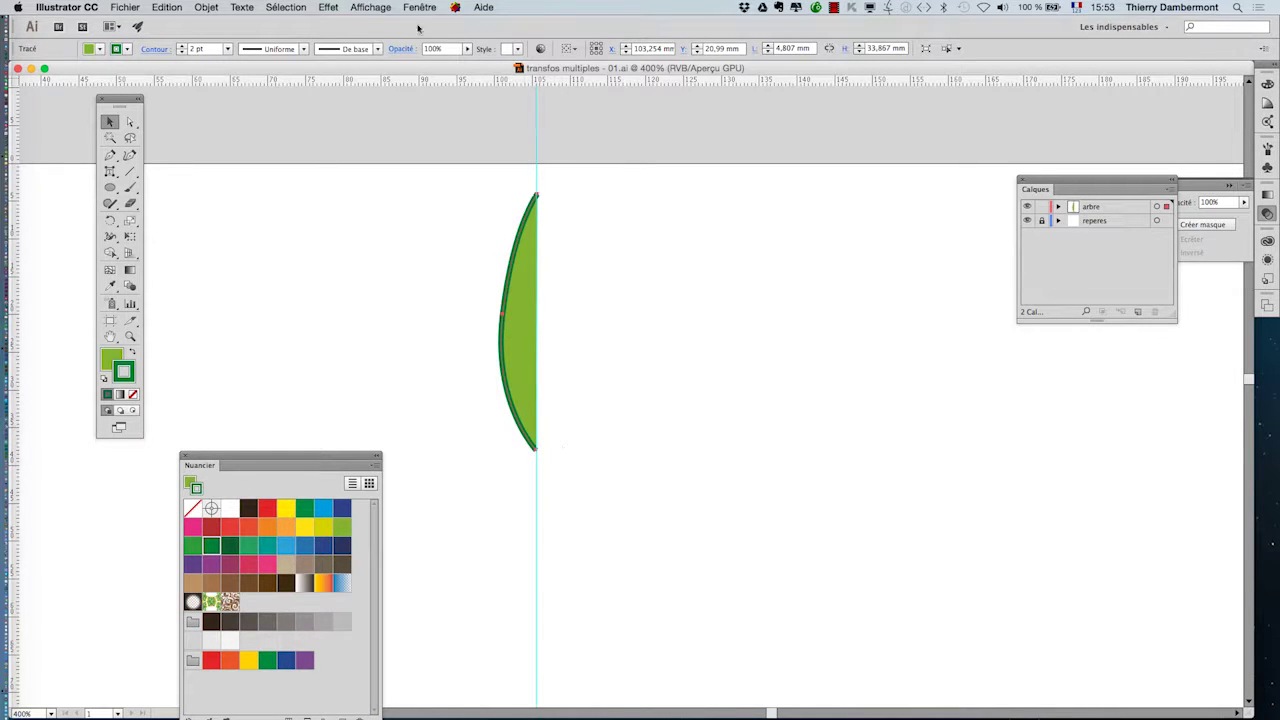
pyautogui.click(325, 7)
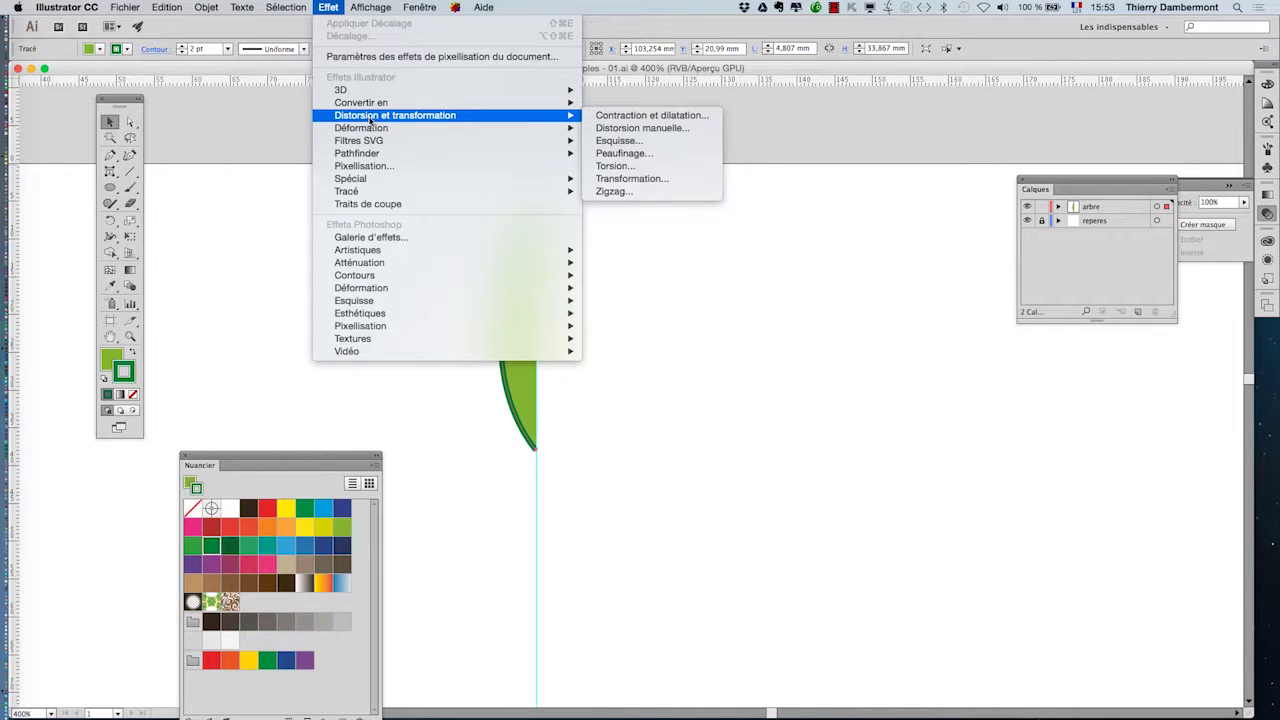
# Step: Add a Transform effect to the half-leaf with Aperçu preview turned on
pyautogui.moveTo(395, 115)
pyautogui.click(689, 183)
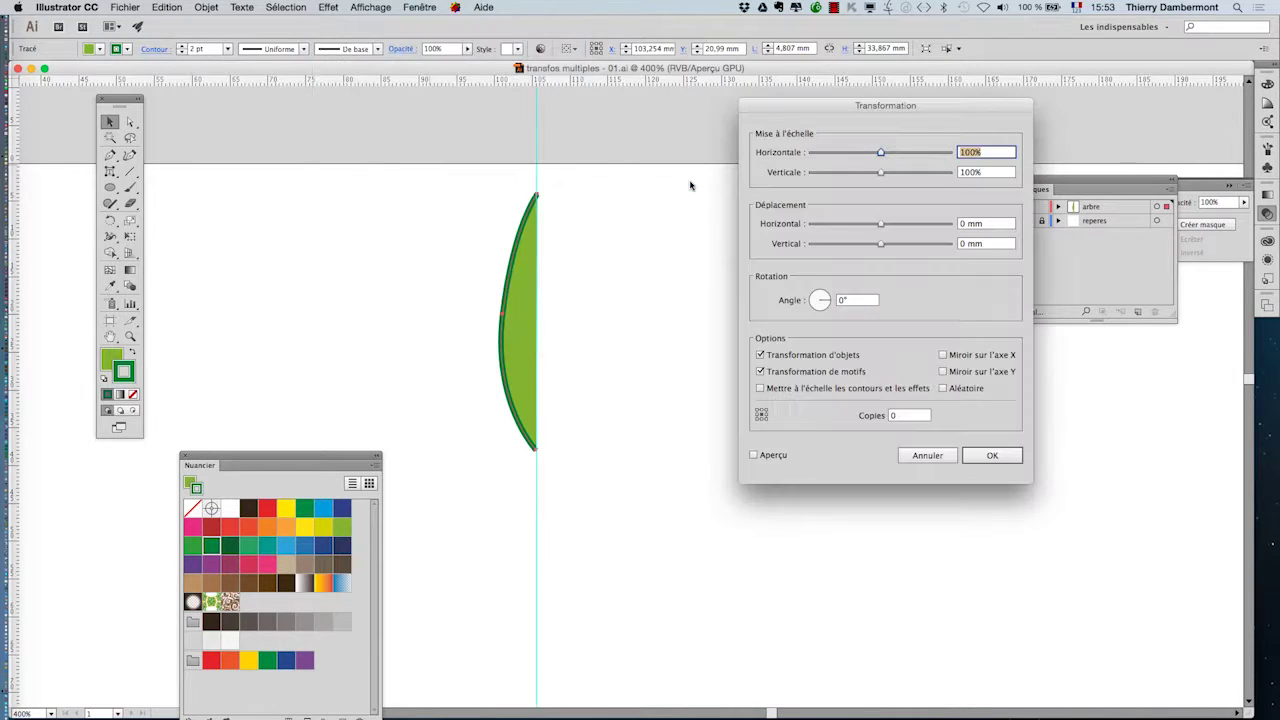
pyautogui.click(762, 458)
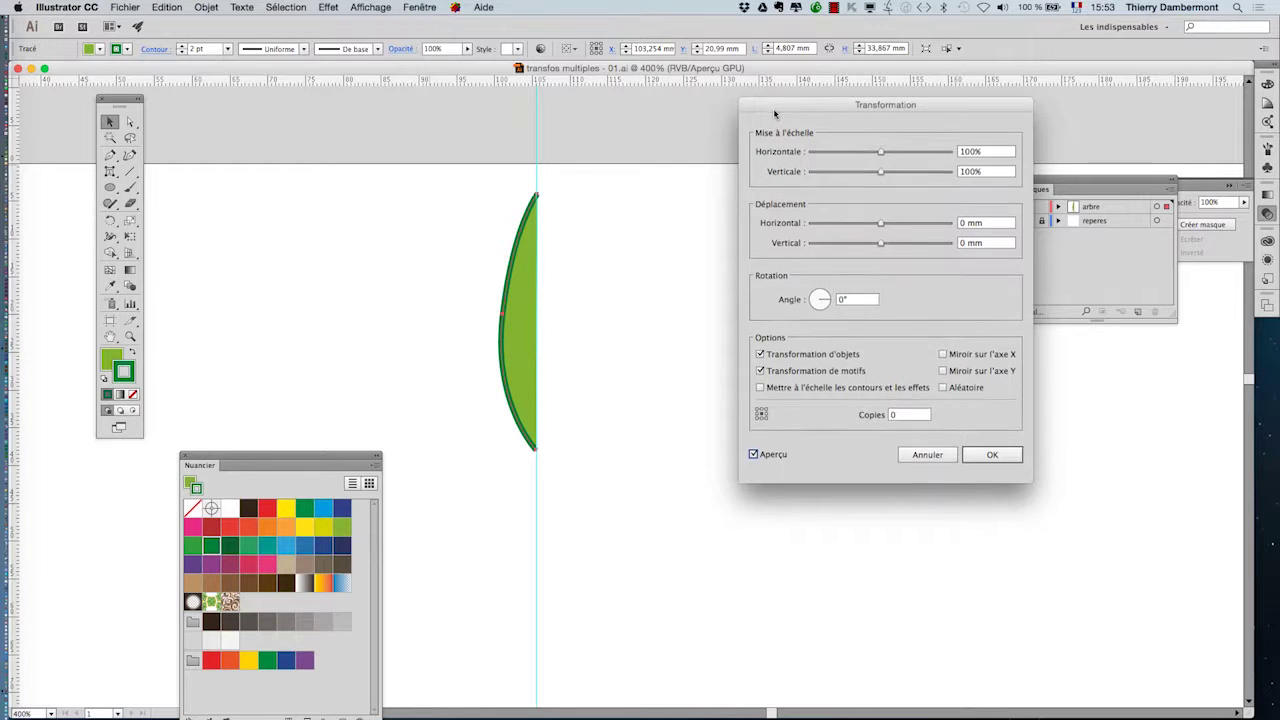
pyautogui.moveTo(772, 145); pyautogui.dragTo(676, 127)
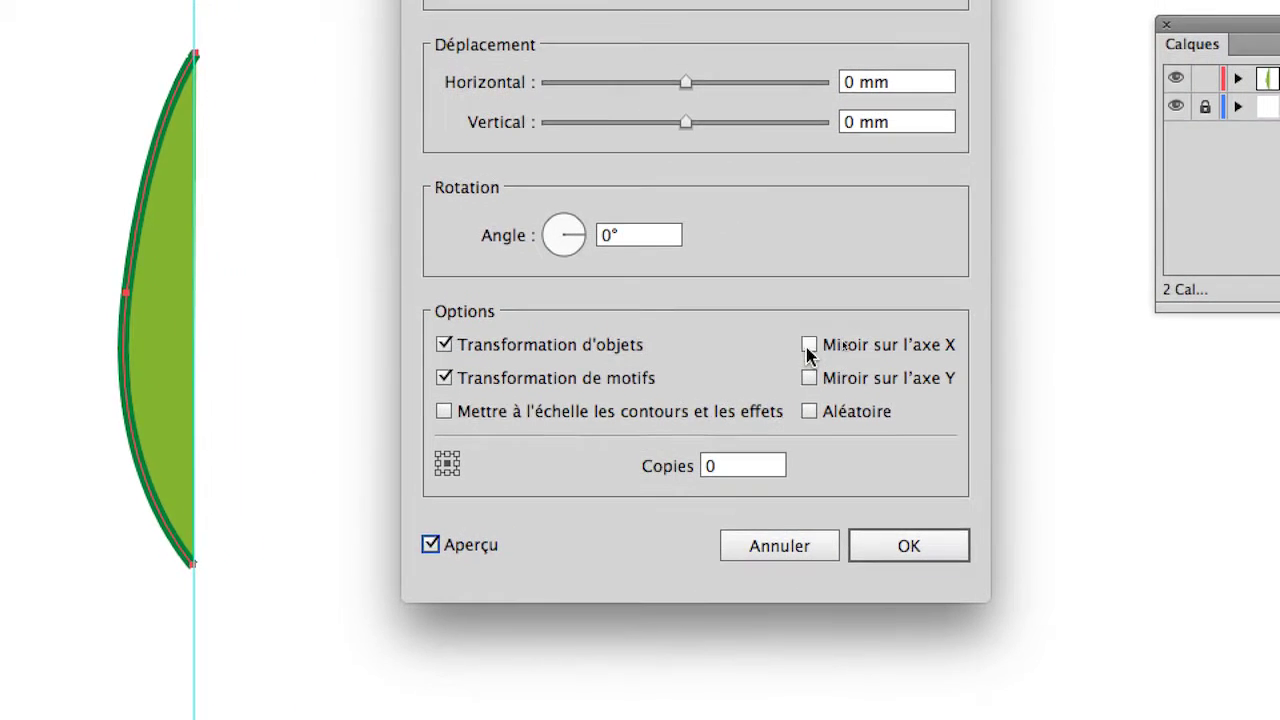
# Step: Enable Miroir sur l'axe X, comparing the flipped and unflipped previews
pyautogui.click(813, 344)
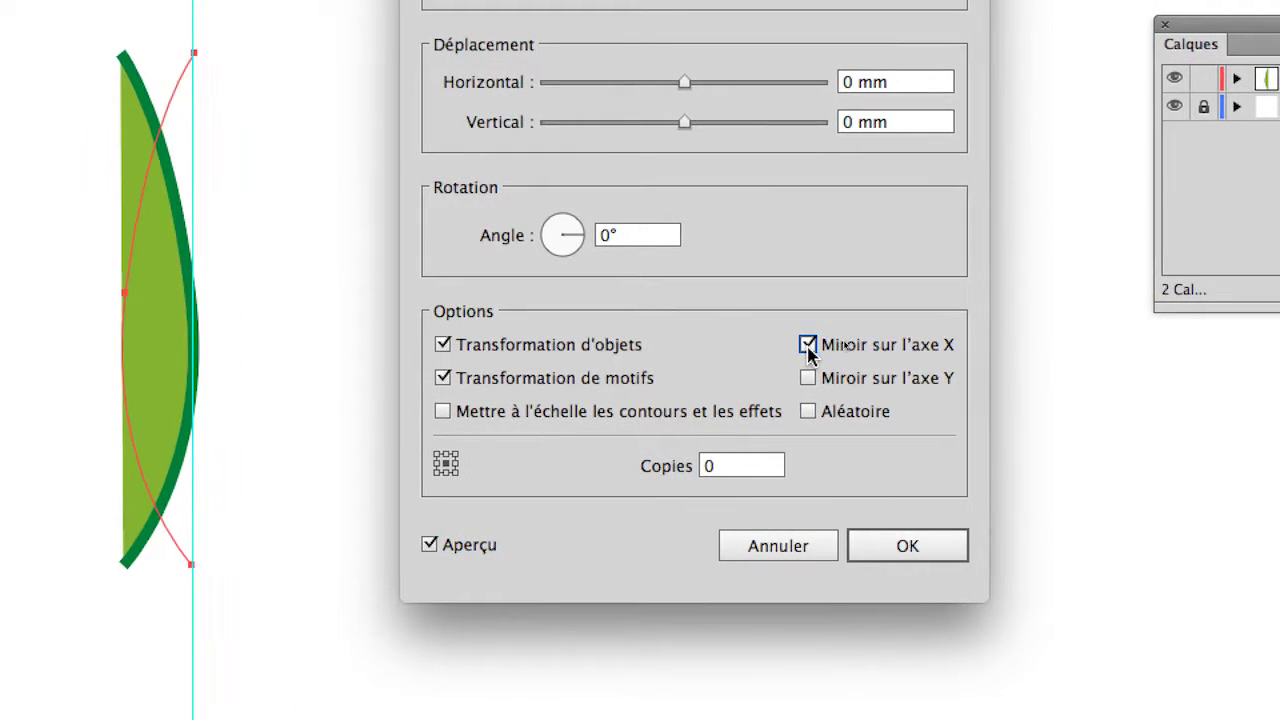
pyautogui.click(808, 345)
pyautogui.click(808, 345)
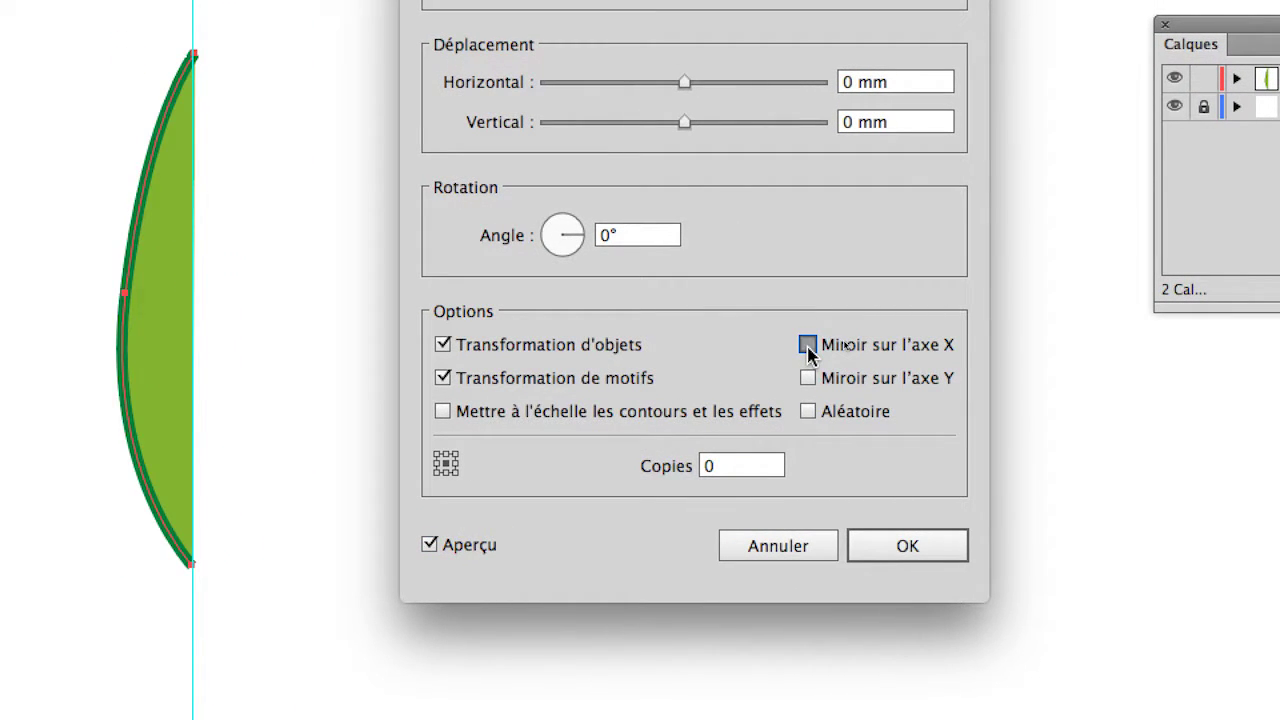
pyautogui.click(808, 345)
pyautogui.click(808, 345)
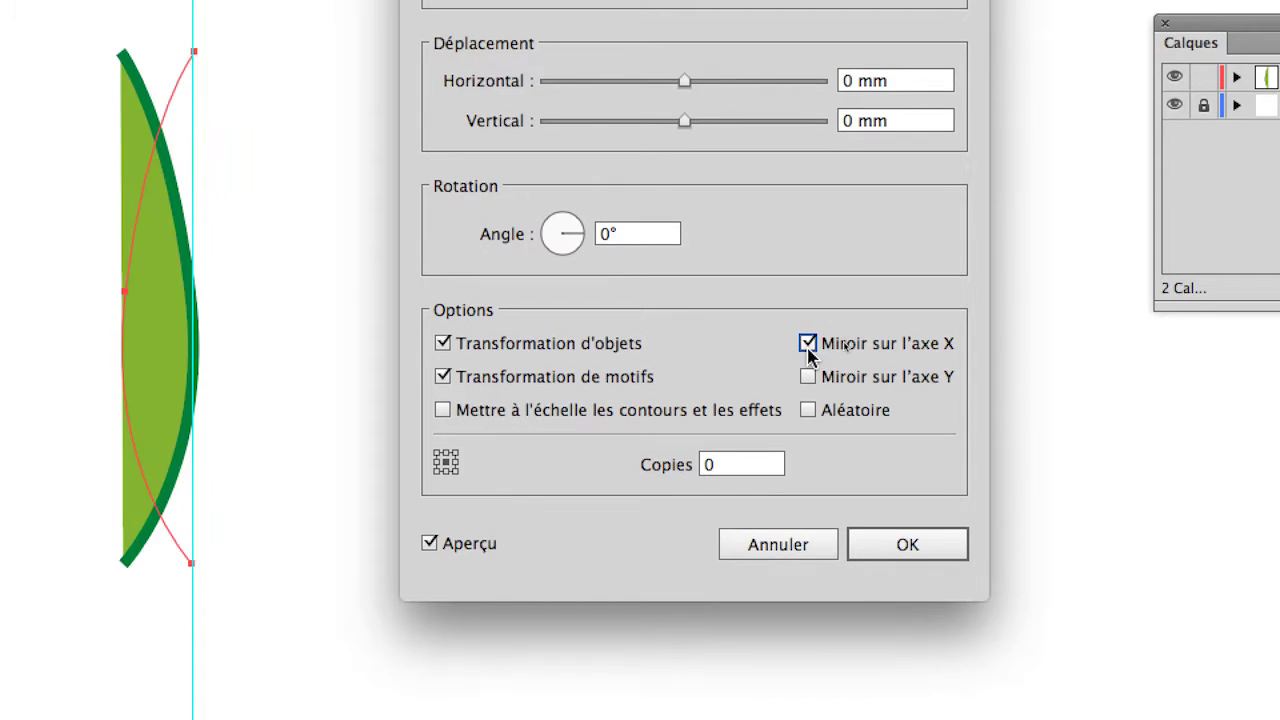
pyautogui.click(808, 345)
pyautogui.click(808, 345)
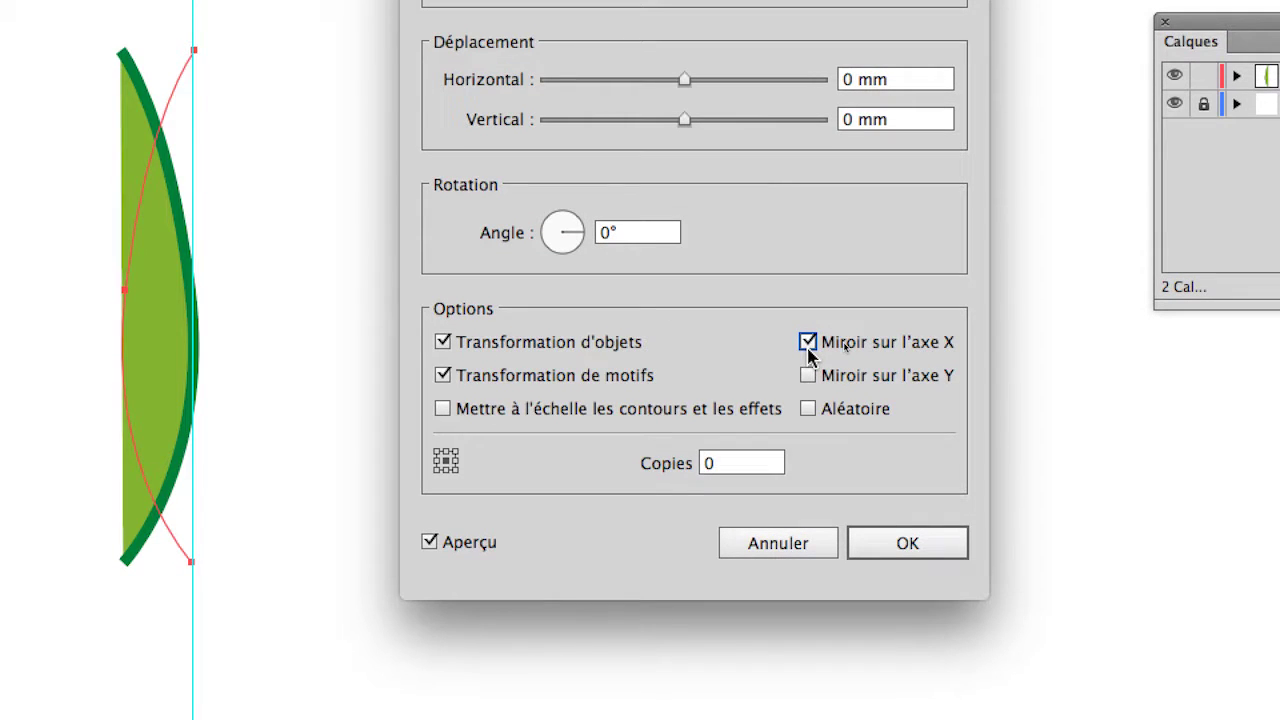
pyautogui.click(808, 345)
pyautogui.click(808, 345)
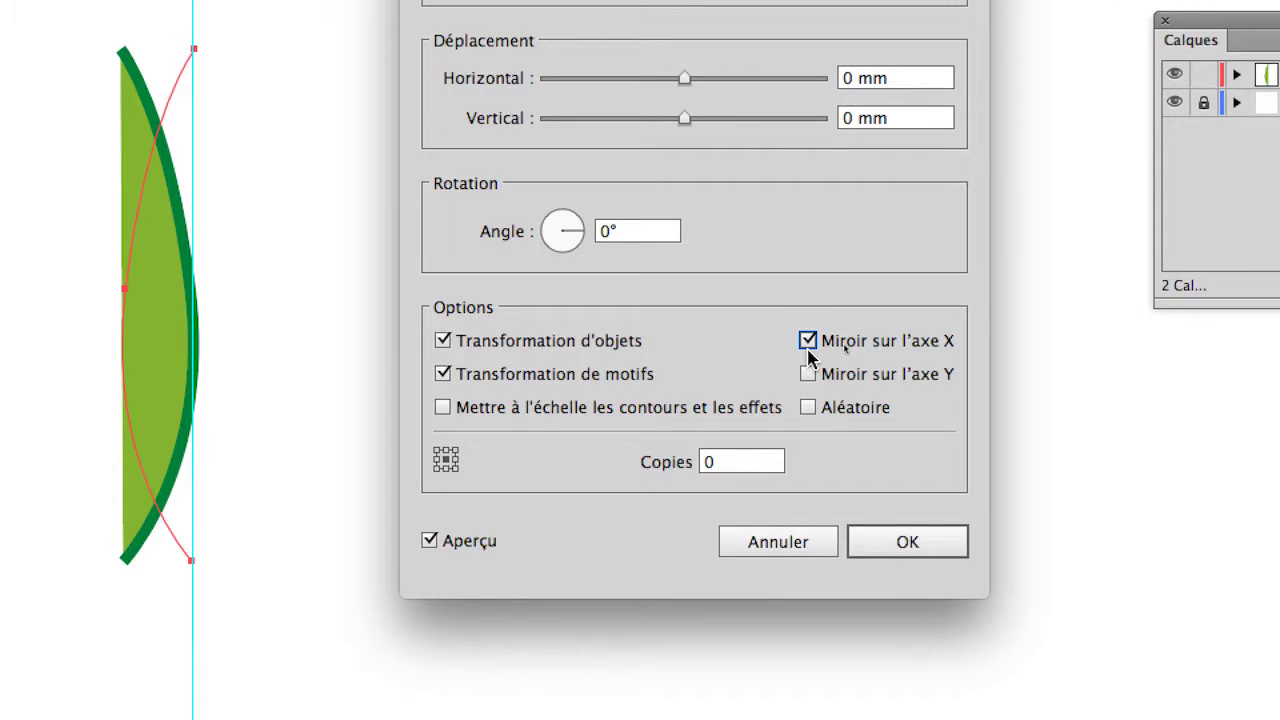
pyautogui.click(808, 342)
pyautogui.click(808, 342)
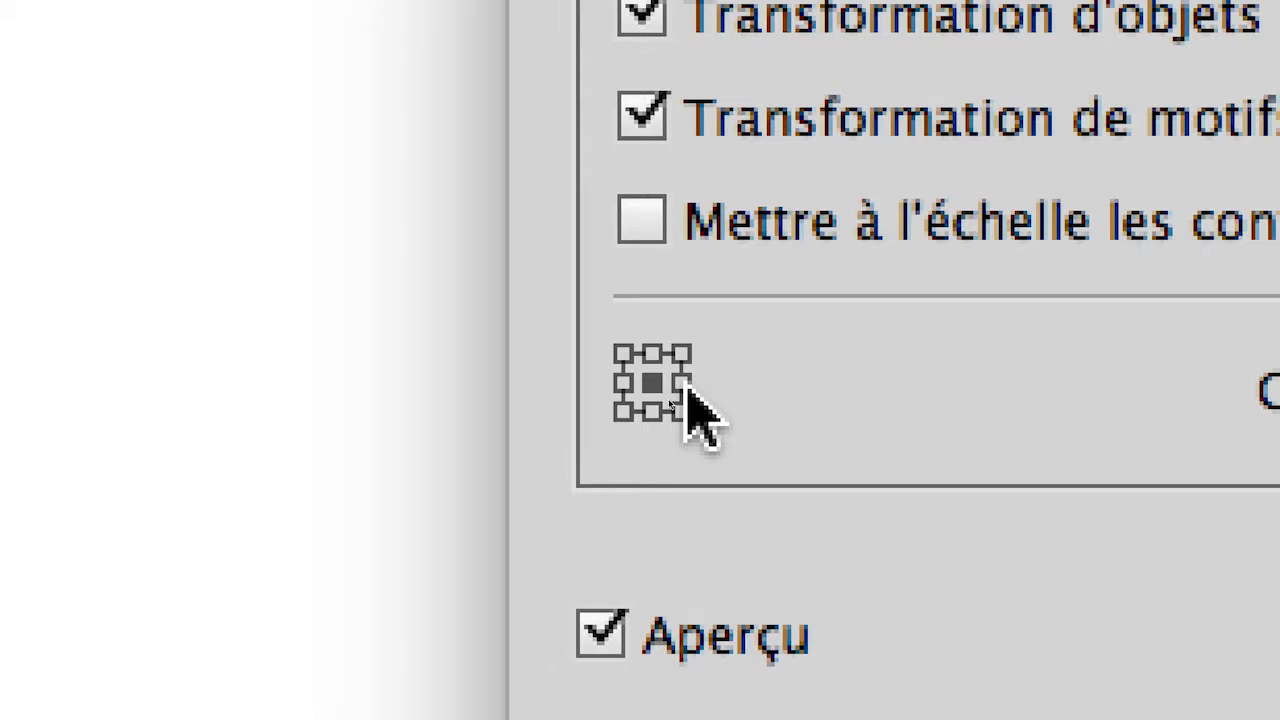
# Step: Set the Transform reference point to right-middle so the mirrored half sits right of the guide
pyautogui.click(683, 384)
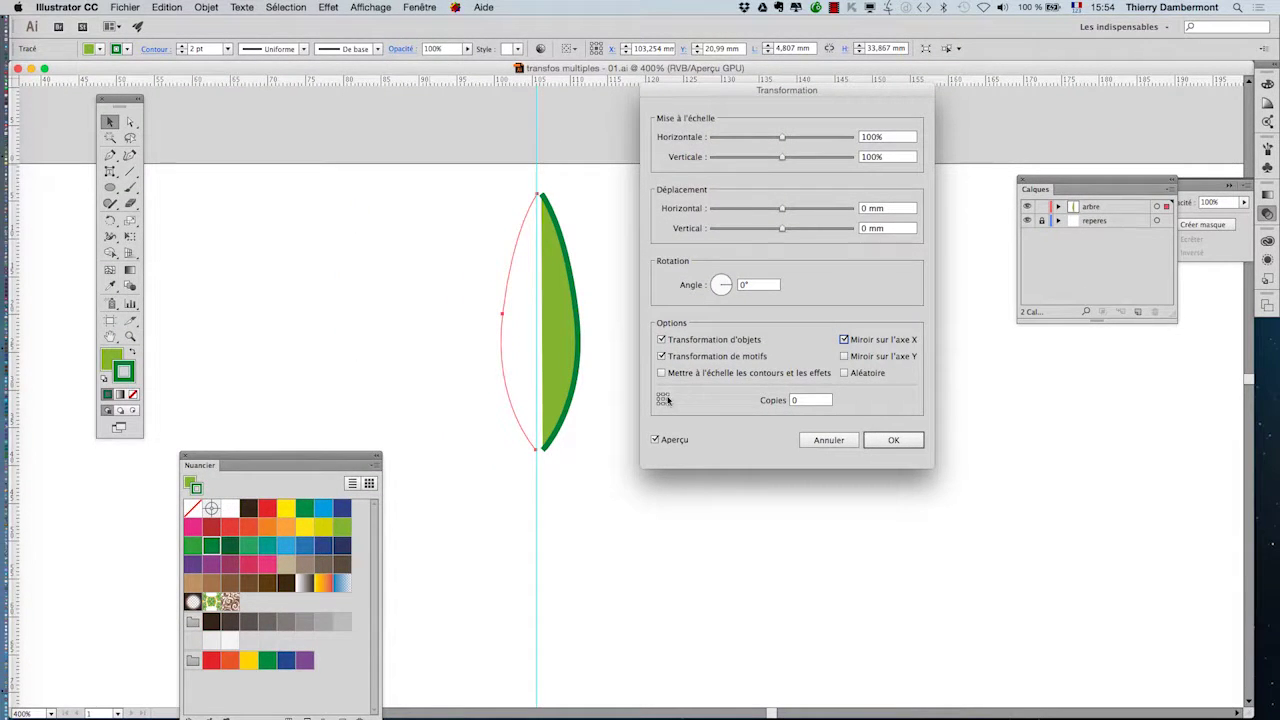
pyautogui.click(661, 400)
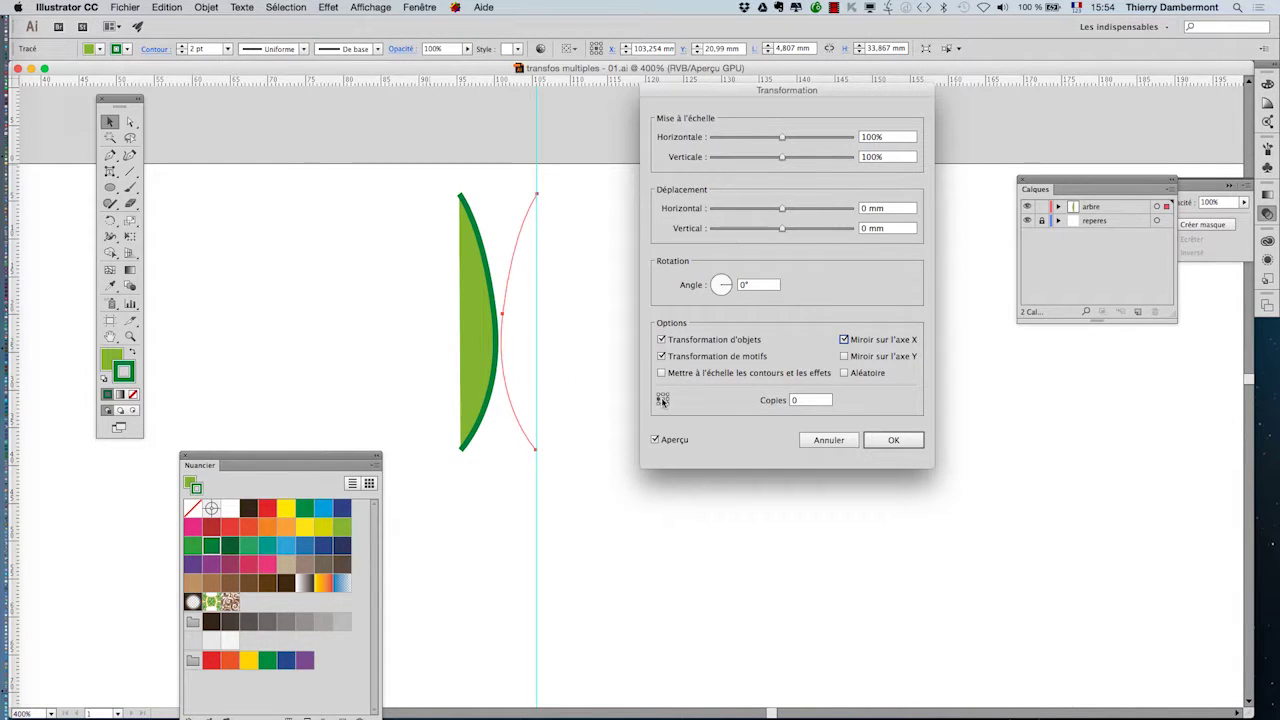
pyautogui.click(662, 400)
pyautogui.click(664, 400)
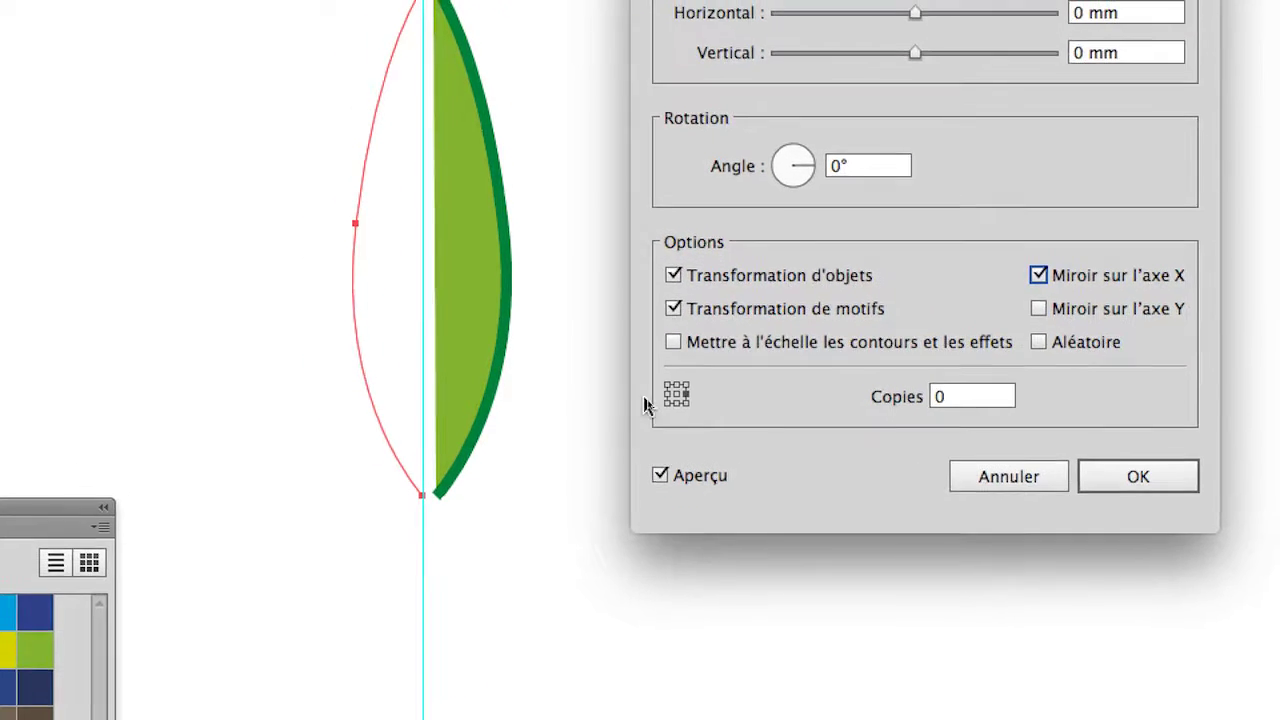
pyautogui.click(656, 397)
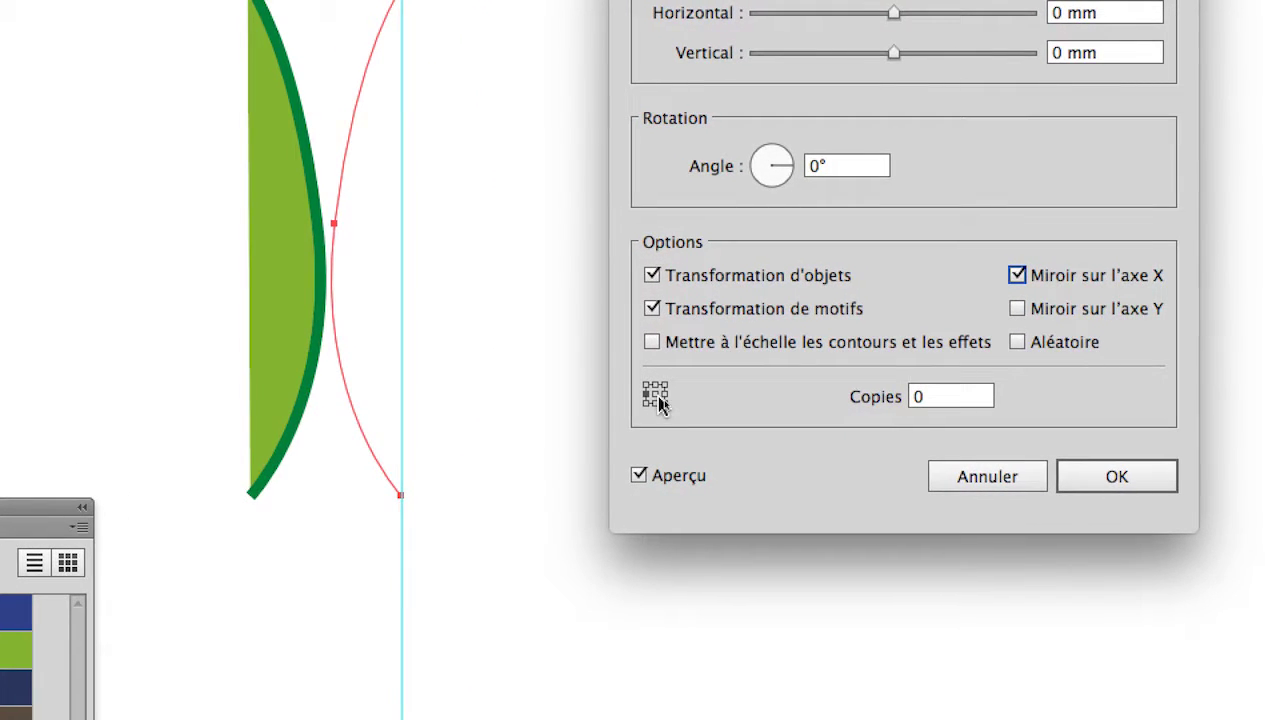
pyautogui.click(666, 396)
pyautogui.click(662, 398)
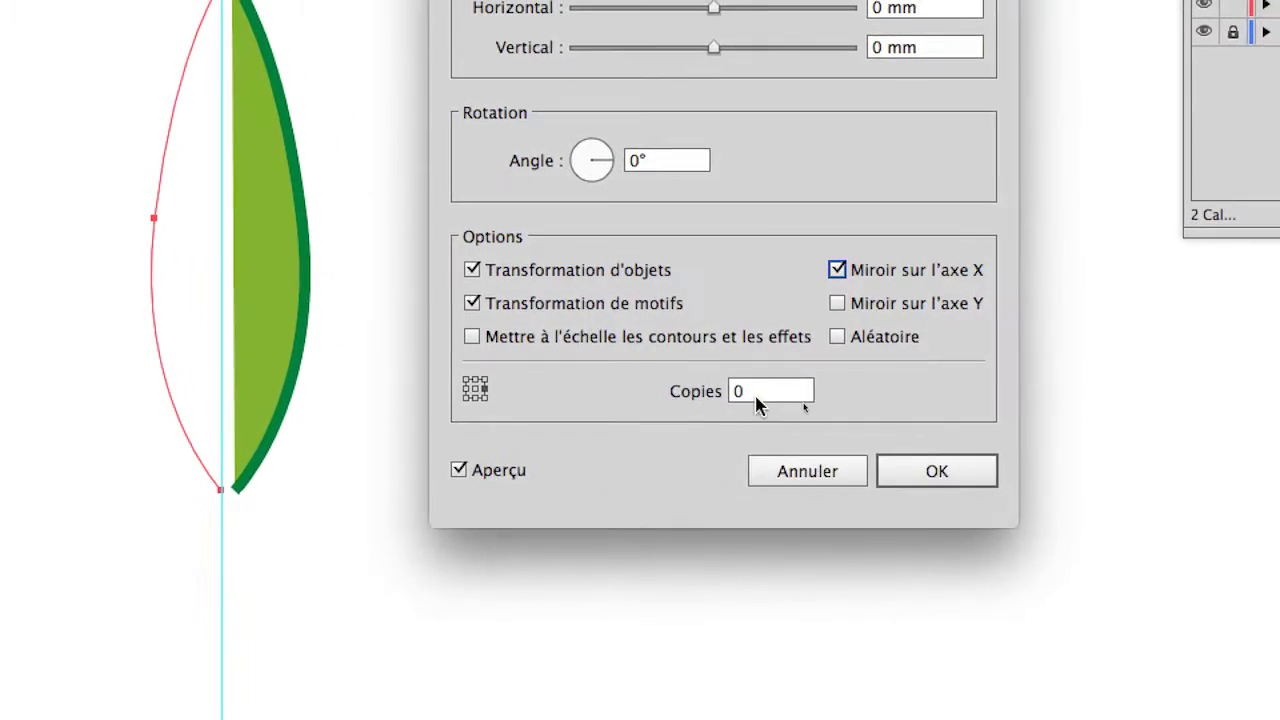
pyautogui.doubleClick(760, 390)
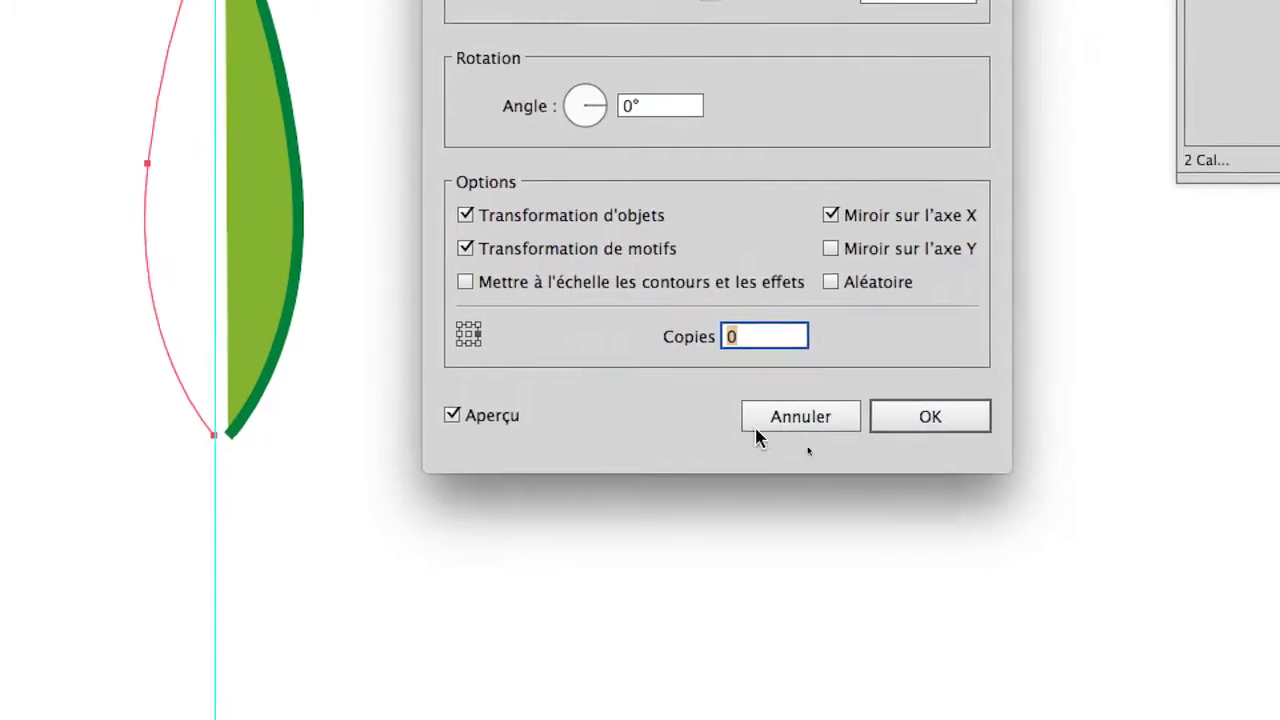
# Step: Set the Transform copies to 1 and apply the effect to form the full leaf
pyautogui.click(773, 402)
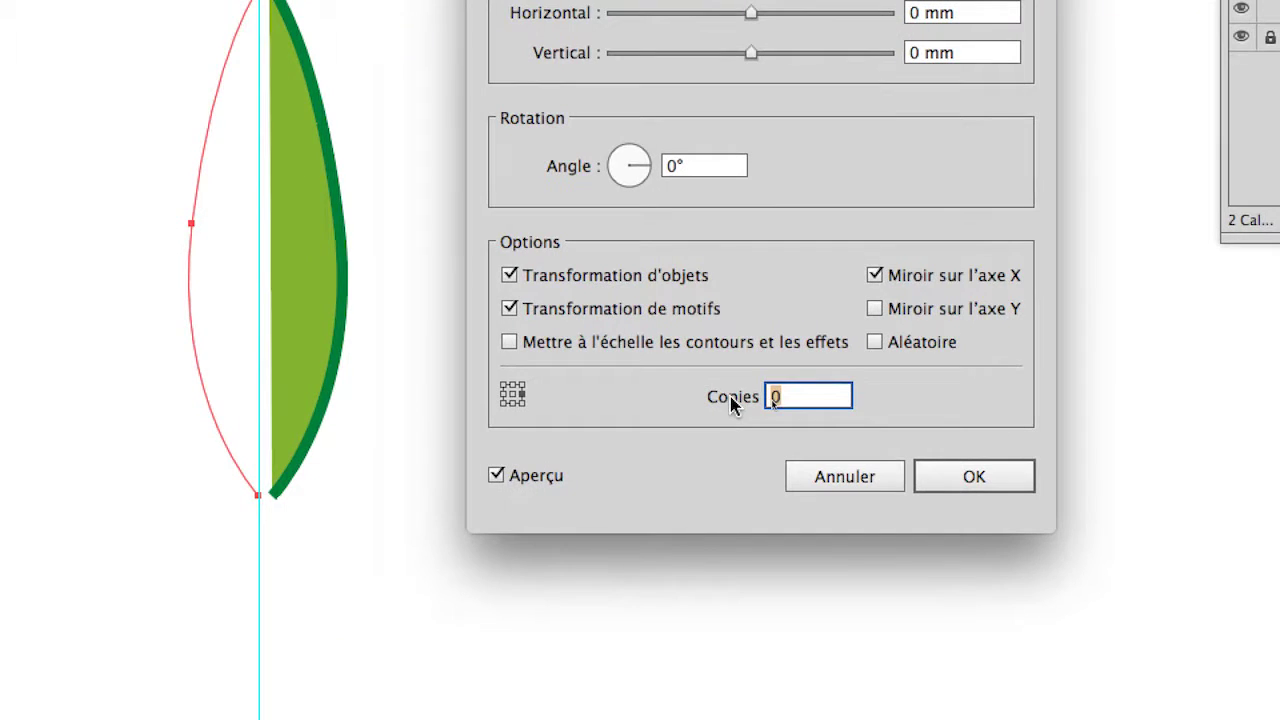
pyautogui.press('BackSpace')
pyautogui.write('1')
pyautogui.press('Tab')
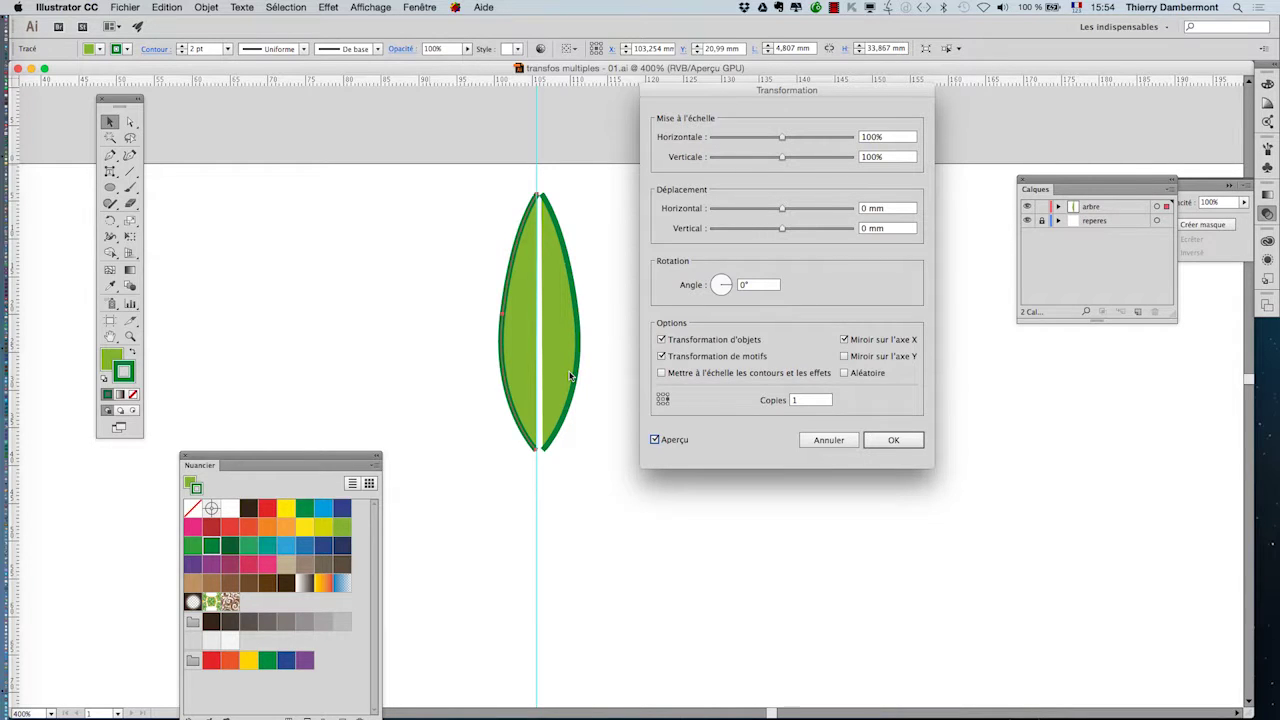
pyautogui.click(893, 441)
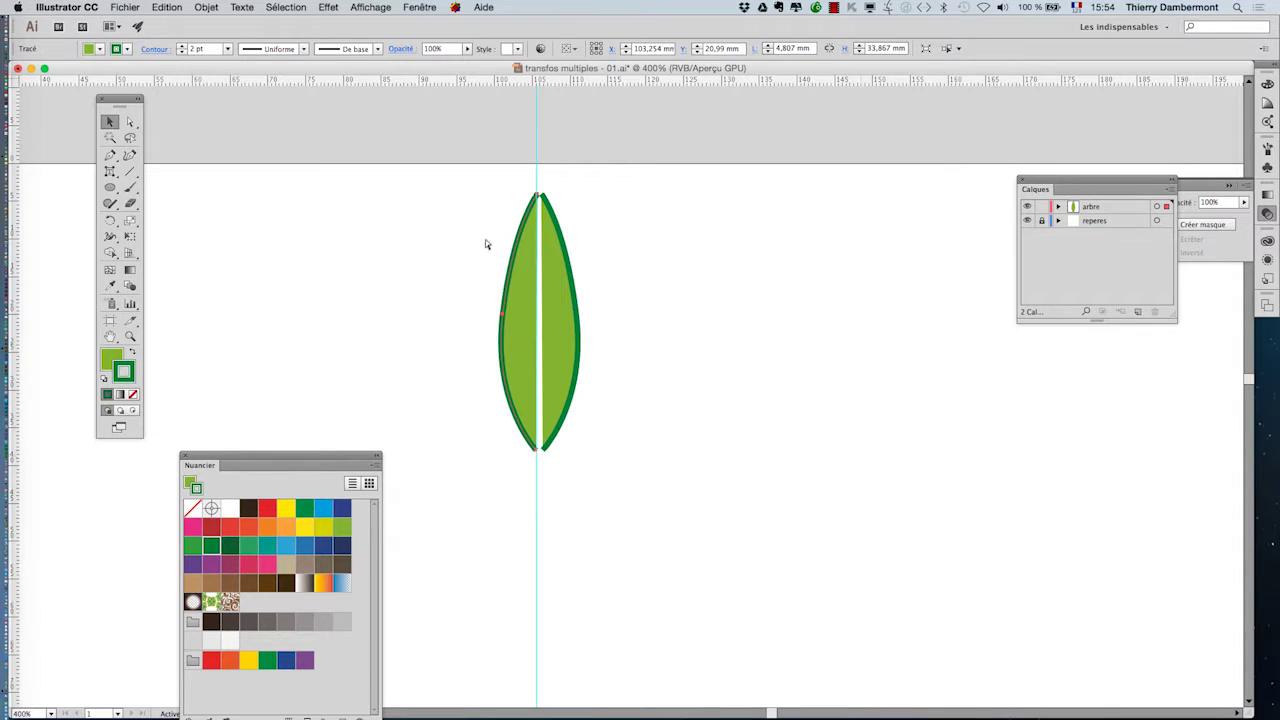
# Step: Open the Save As dialog for the finished leaf
pyautogui.click(125, 7)
pyautogui.click(185, 119)
pyautogui.press('Right')
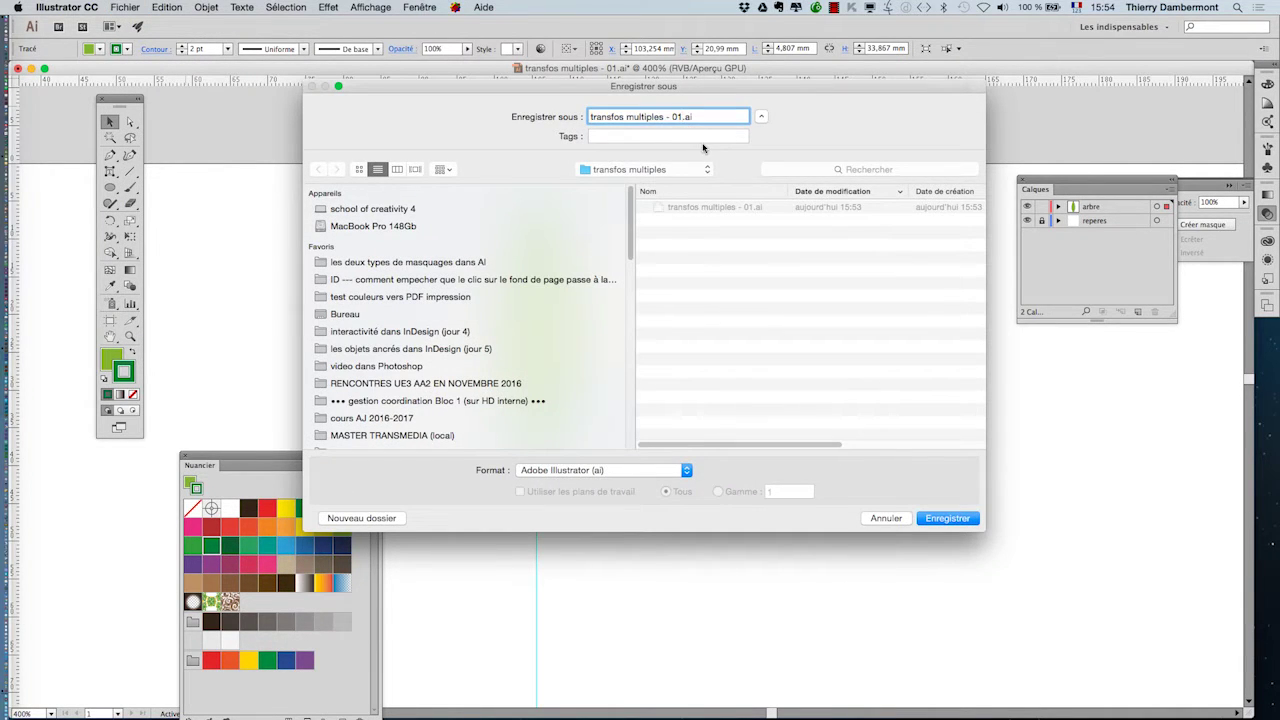